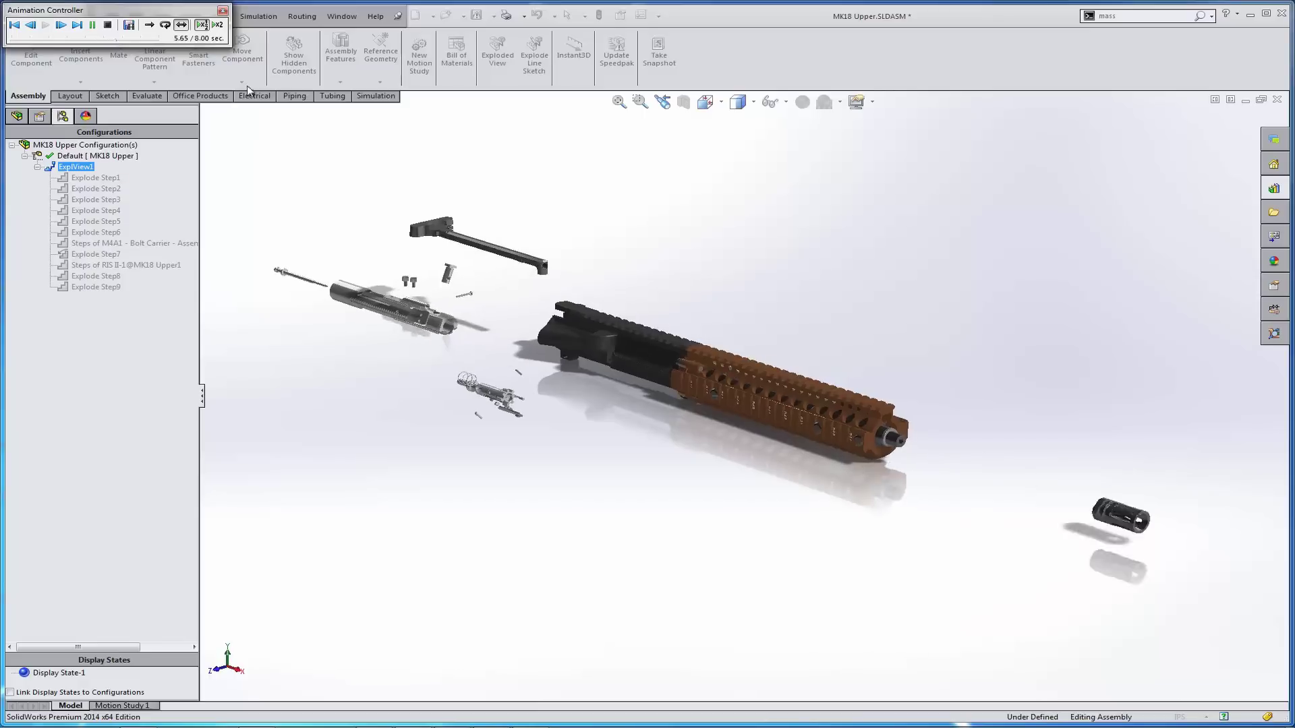
# - Close the animation player and start a new exploded view from the assembly commands
pyautogui.click(222, 10)
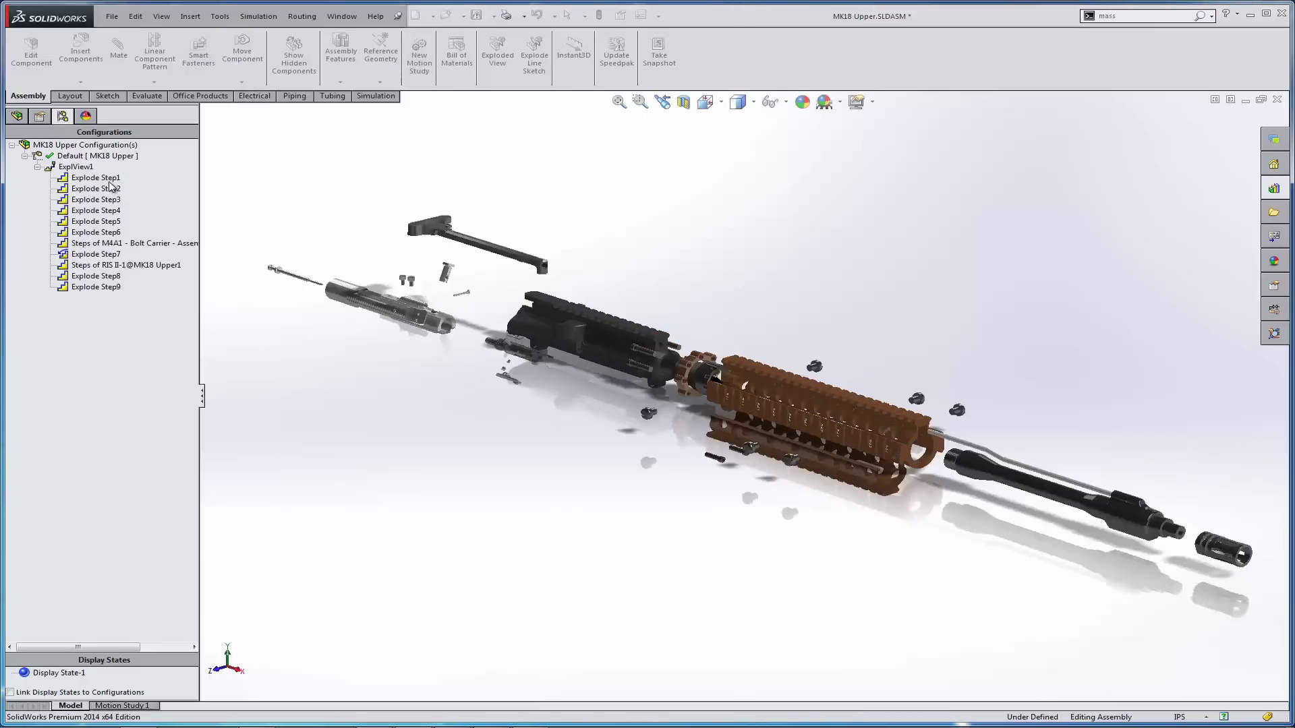
pyautogui.click(24, 156)
pyautogui.click(25, 146)
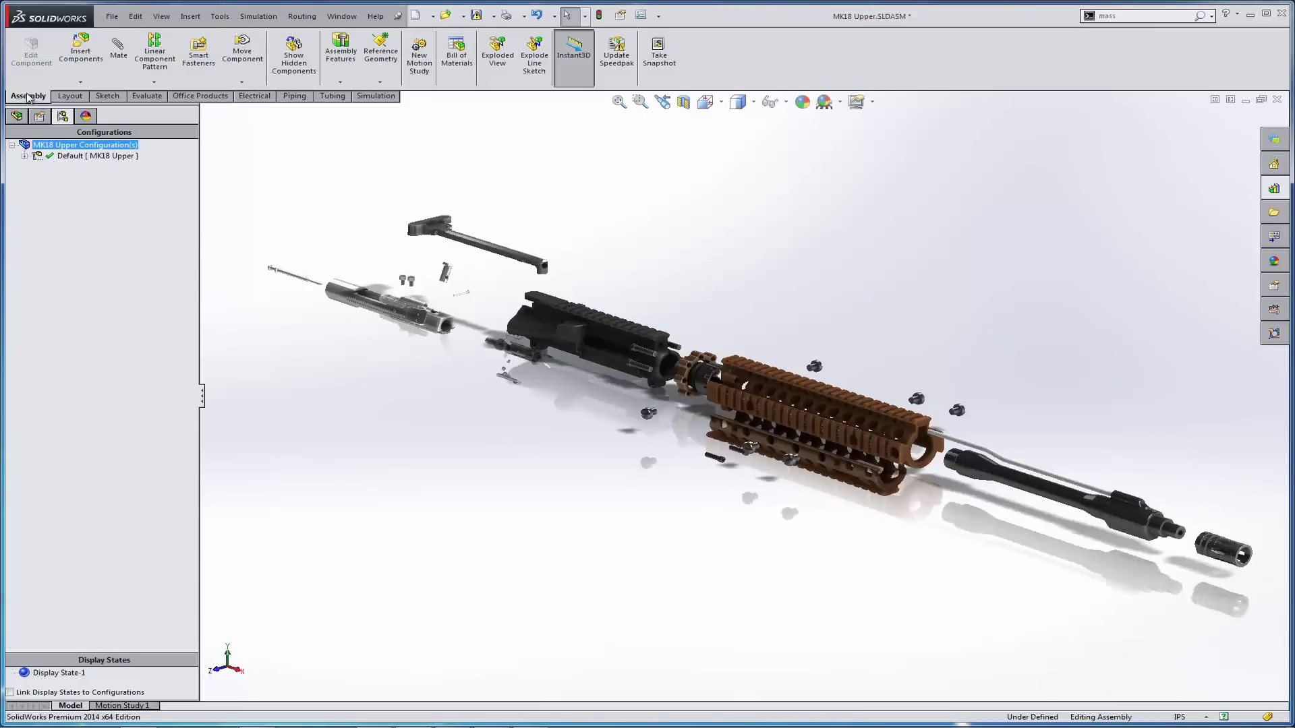
pyautogui.click(492, 61)
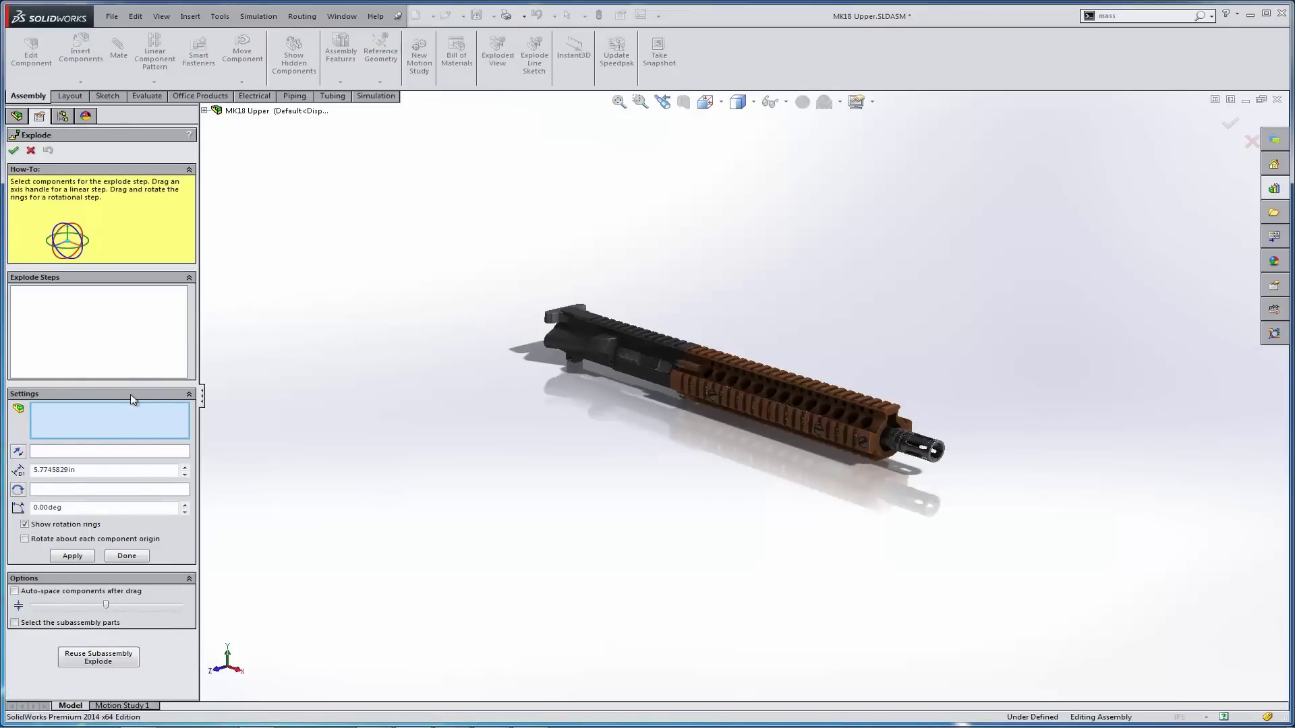
pyautogui.scroll(-3, 565, 384)
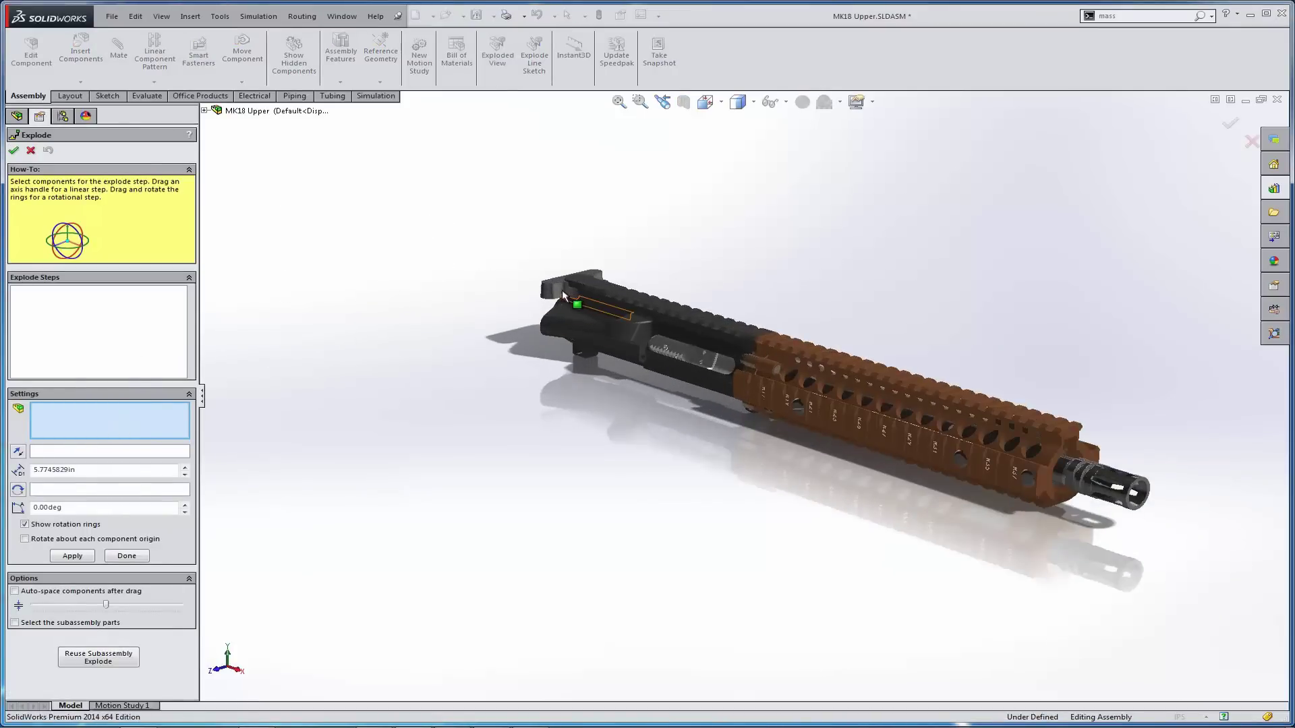
# - Slide the charging handle and bolt carrier rearward out of the receiver, then drop the carrier below it
pyautogui.click(562, 290)
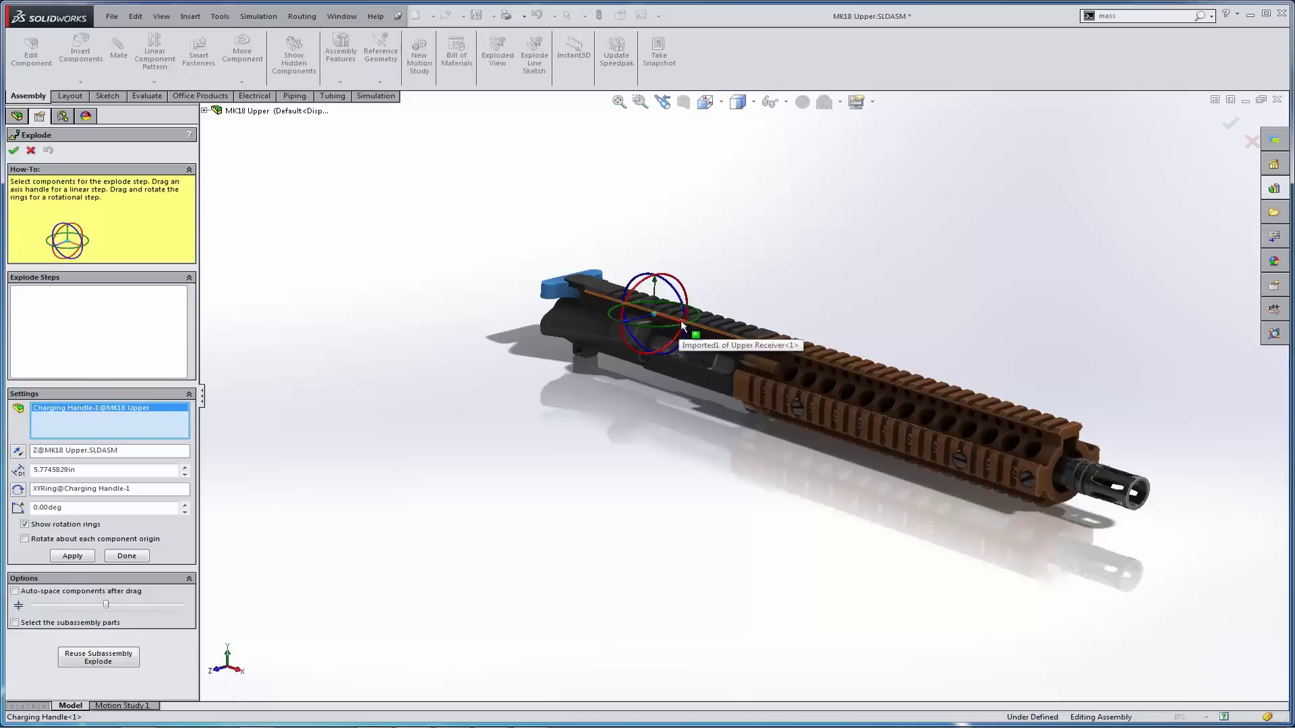
pyautogui.moveTo(681, 323); pyautogui.dragTo(509, 307)
pyautogui.click(690, 357)
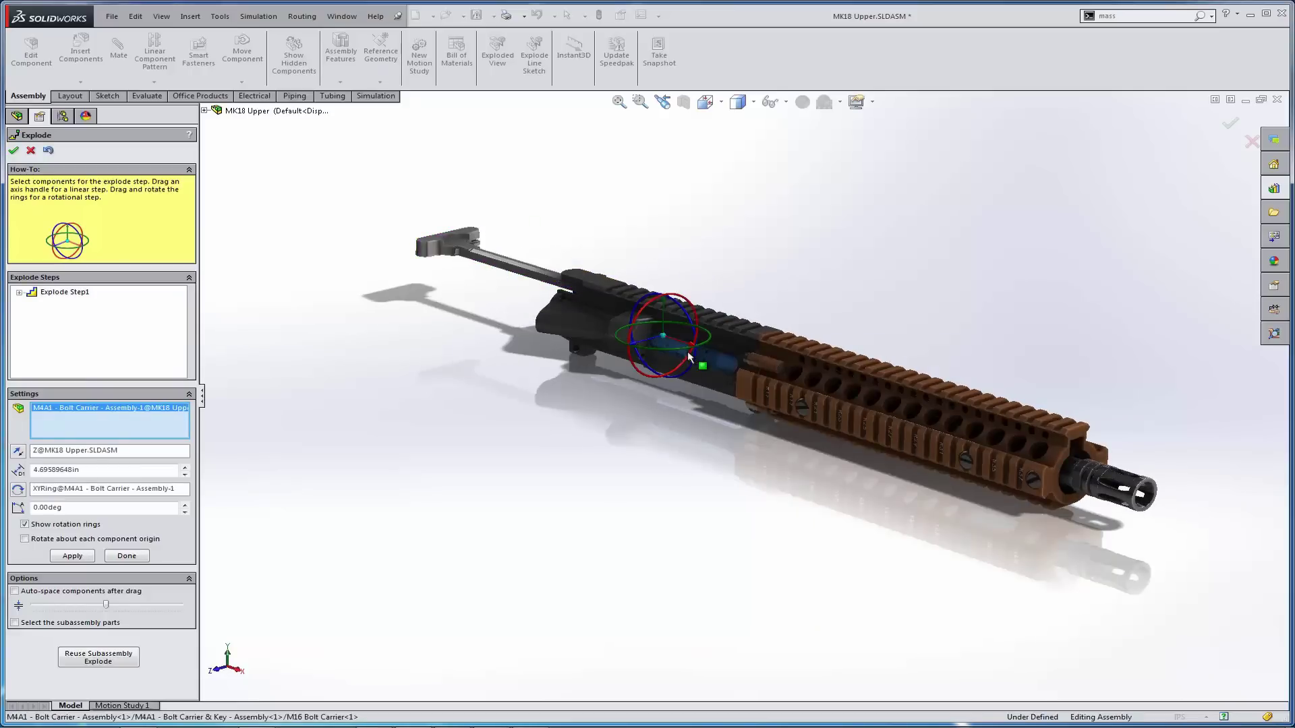
pyautogui.moveTo(692, 349); pyautogui.dragTo(427, 307)
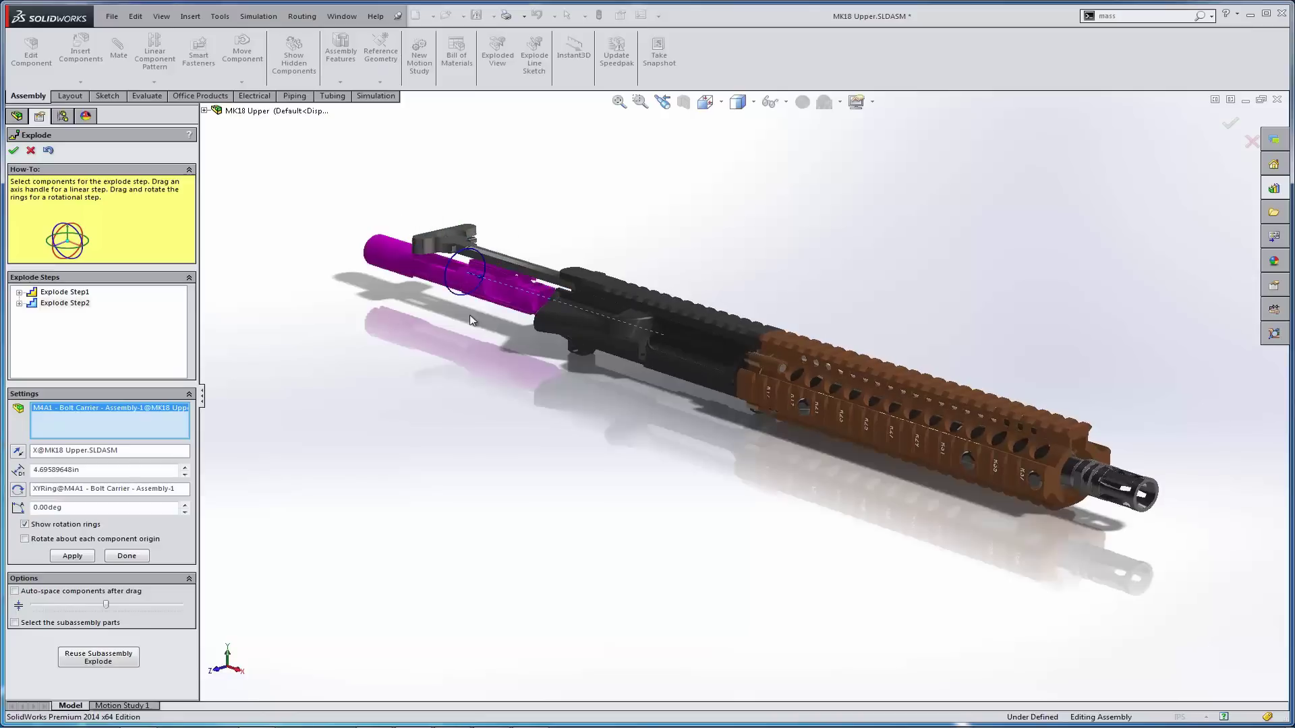
pyautogui.click(508, 287)
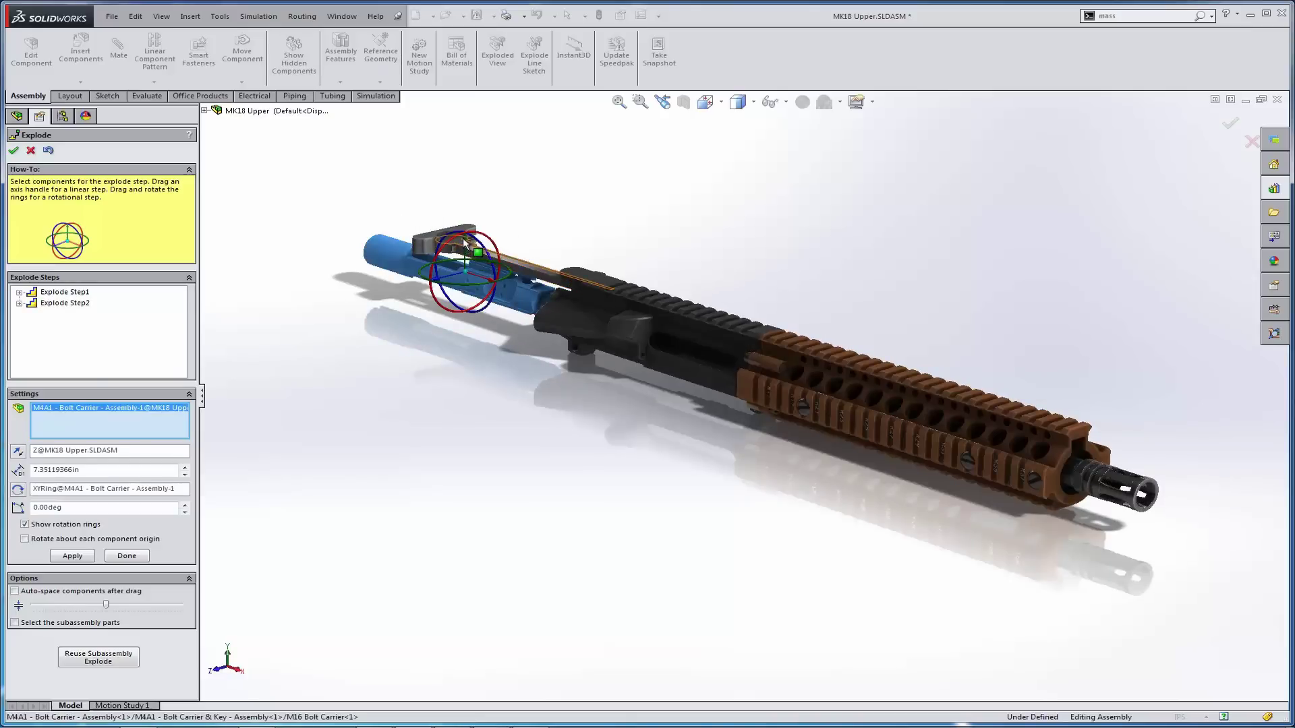
pyautogui.moveTo(470, 243); pyautogui.dragTo(470, 341)
# - Raise the charging handle above the receiver and move it further up and back
pyautogui.click(495, 265)
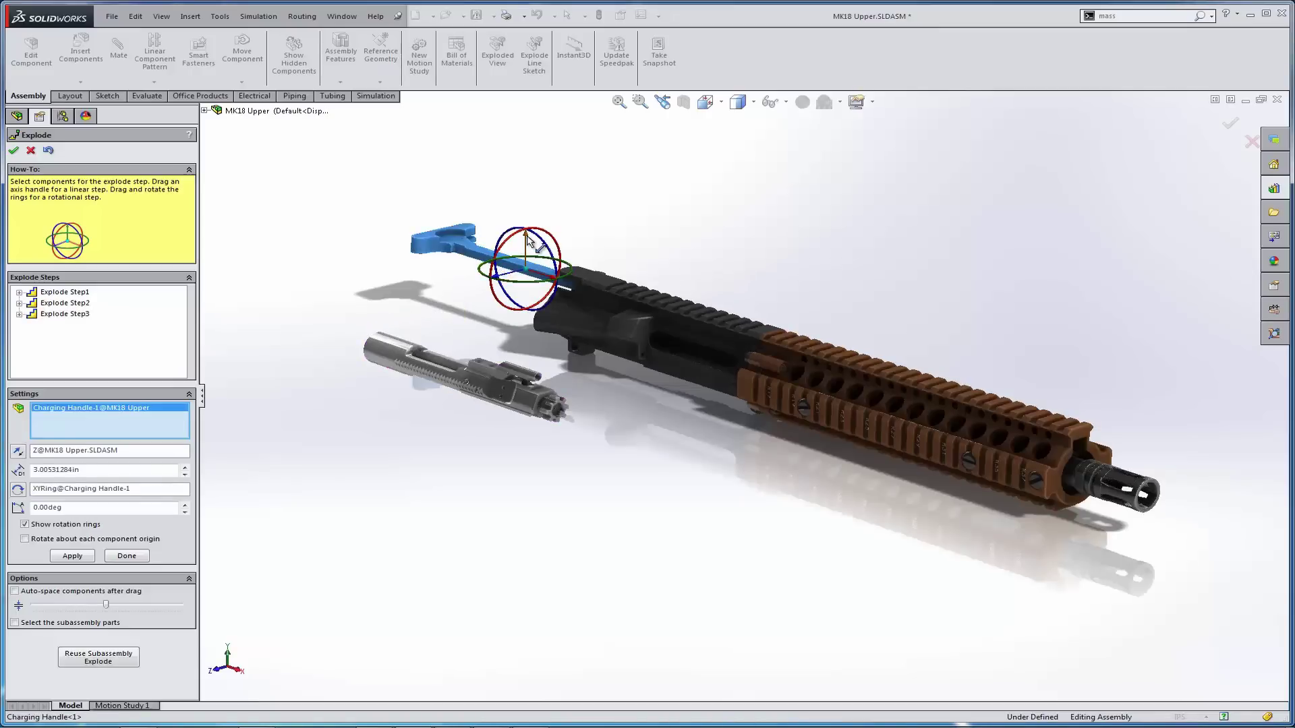
pyautogui.moveTo(526, 260); pyautogui.dragTo(514, 212)
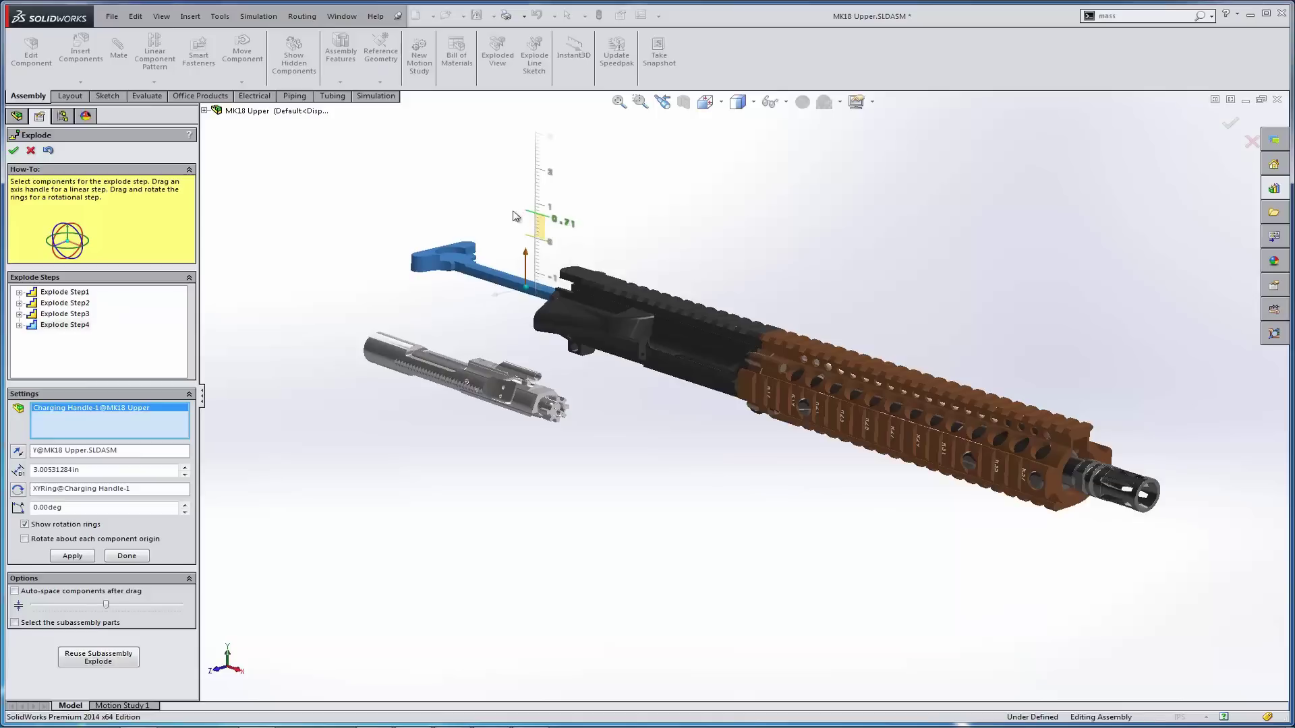
pyautogui.click(506, 272)
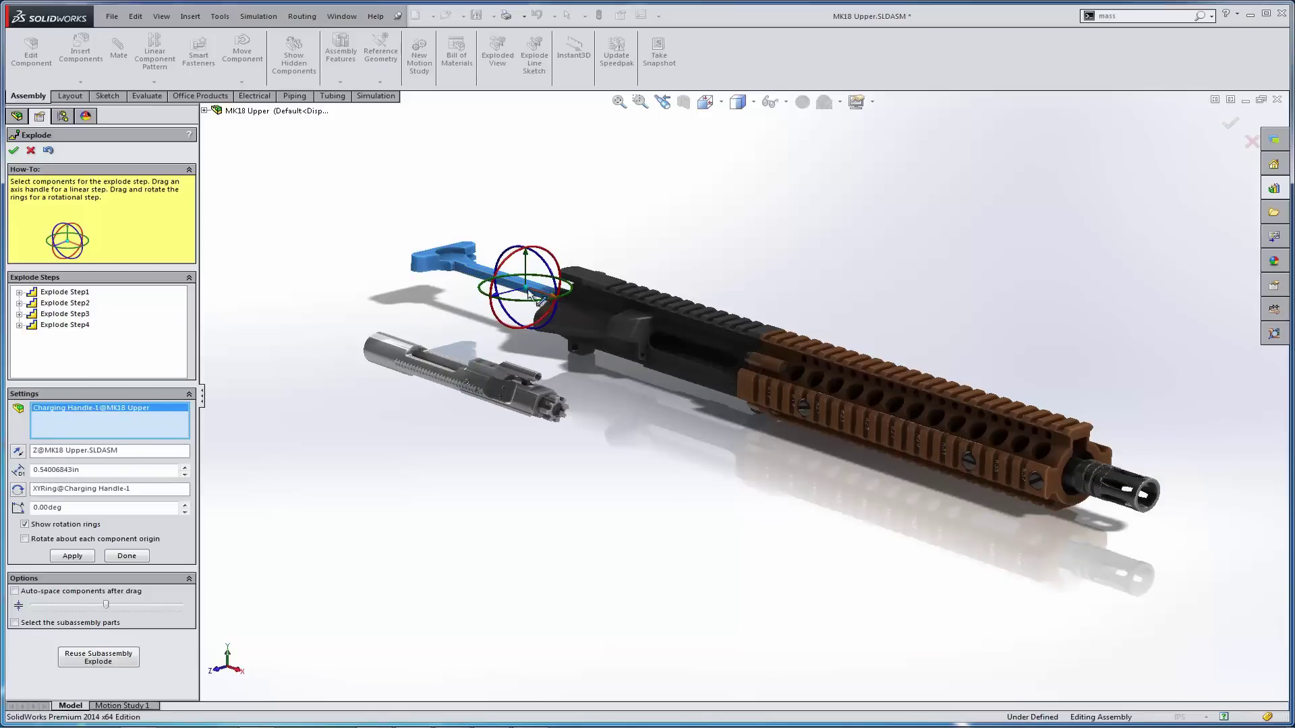
pyautogui.moveTo(537, 298); pyautogui.dragTo(521, 267)
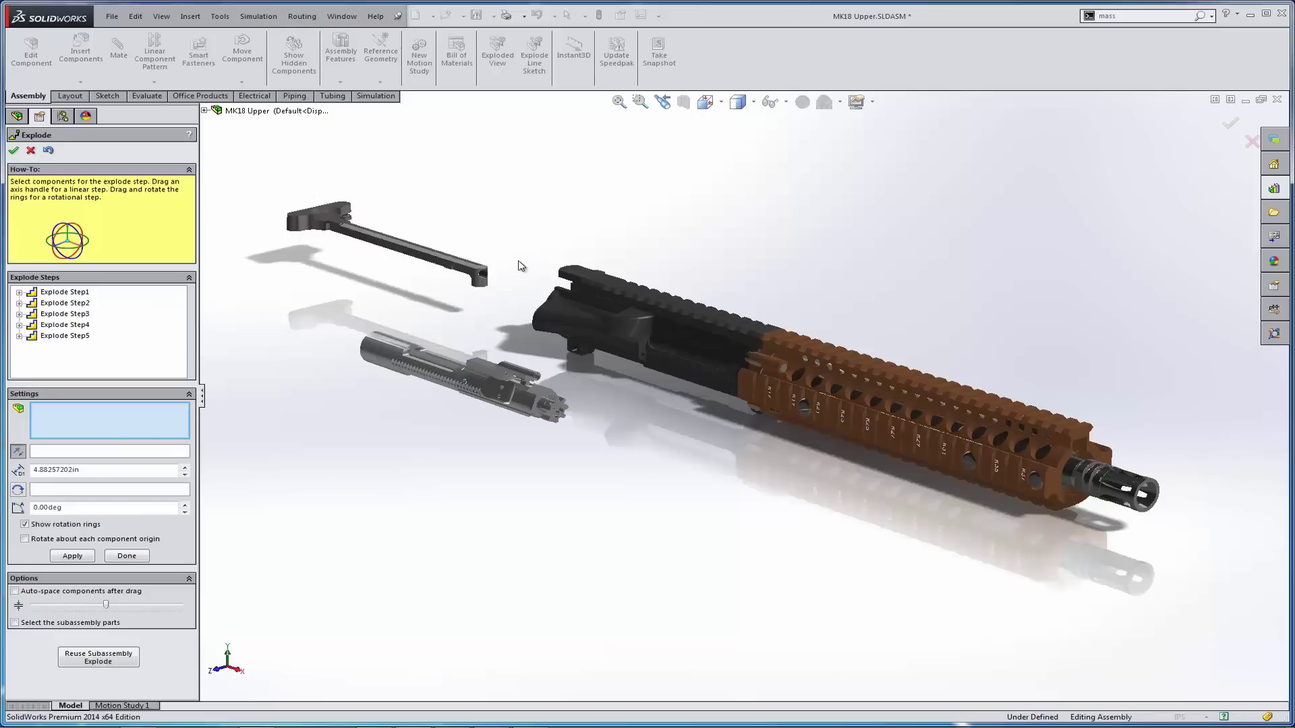
pyautogui.moveTo(518, 229); pyautogui.dragTo(528, 261, button='middle')
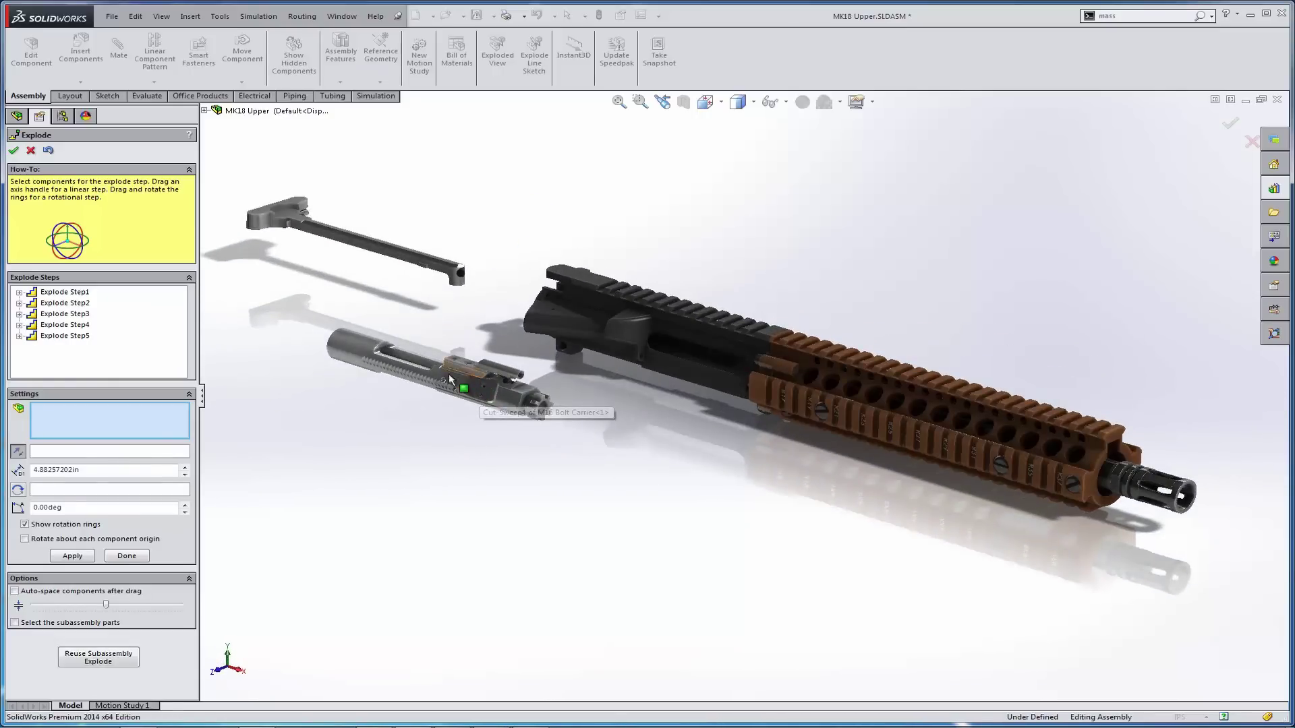
# - Apply Reuse Subassembly Explode to the bolt carrier, then to the RIS II handguard
pyautogui.click(473, 390)
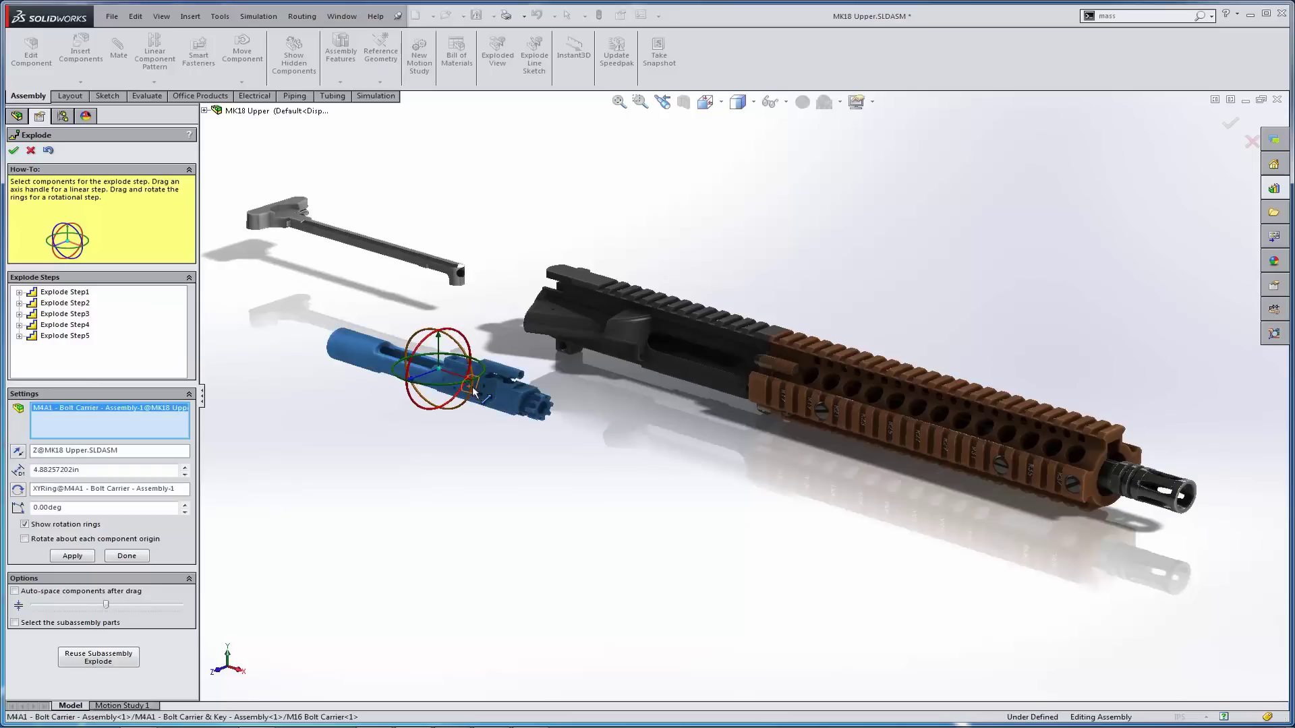
pyautogui.click(128, 662)
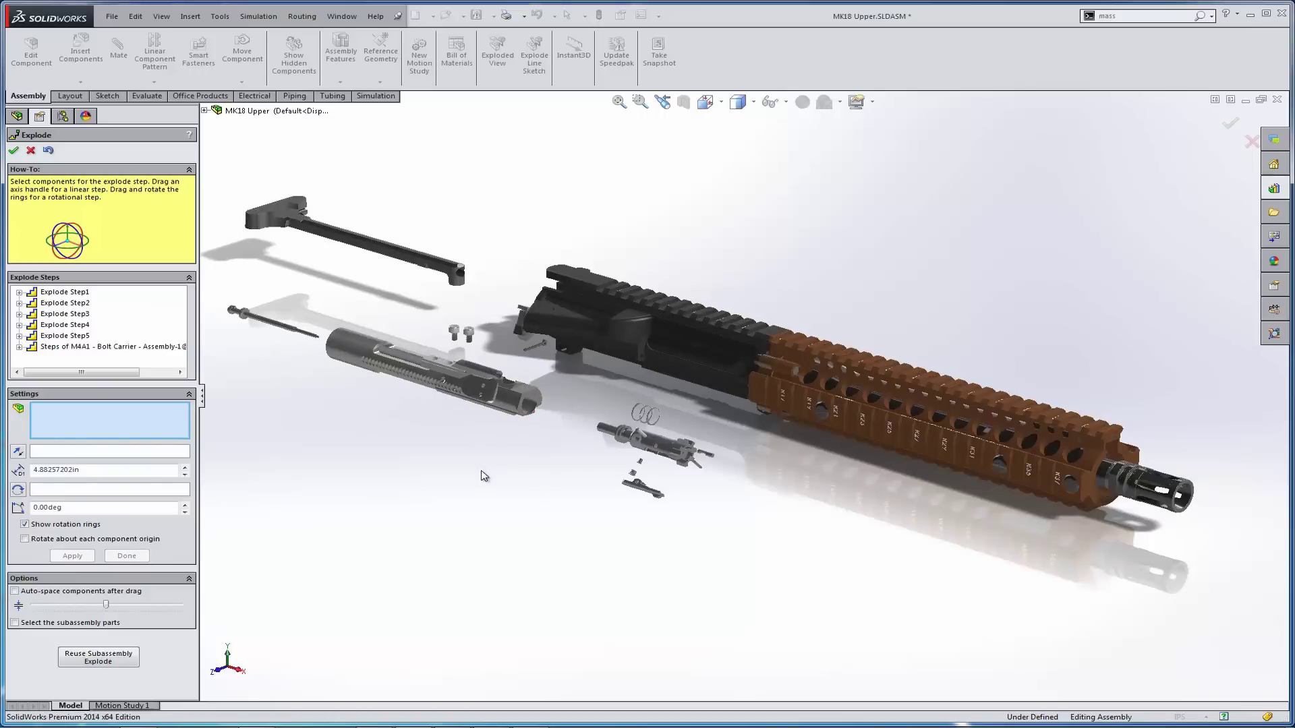
pyautogui.click(907, 401)
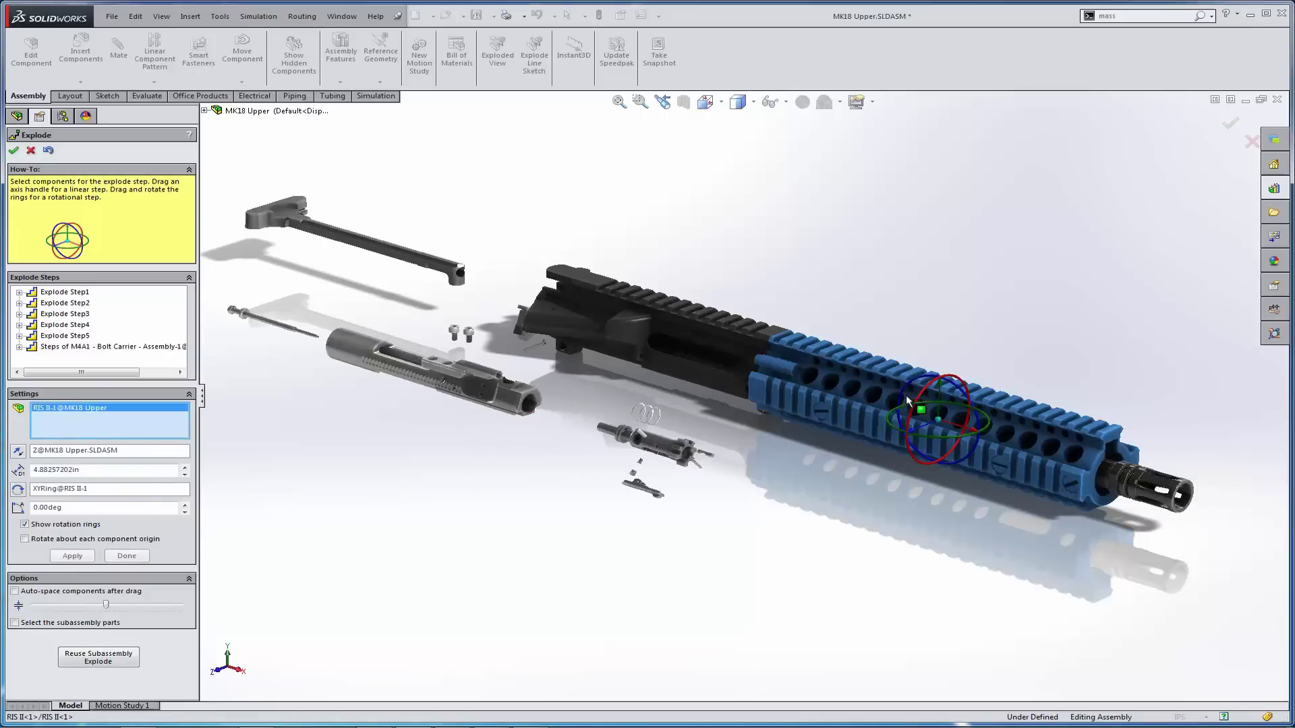
pyautogui.click(100, 660)
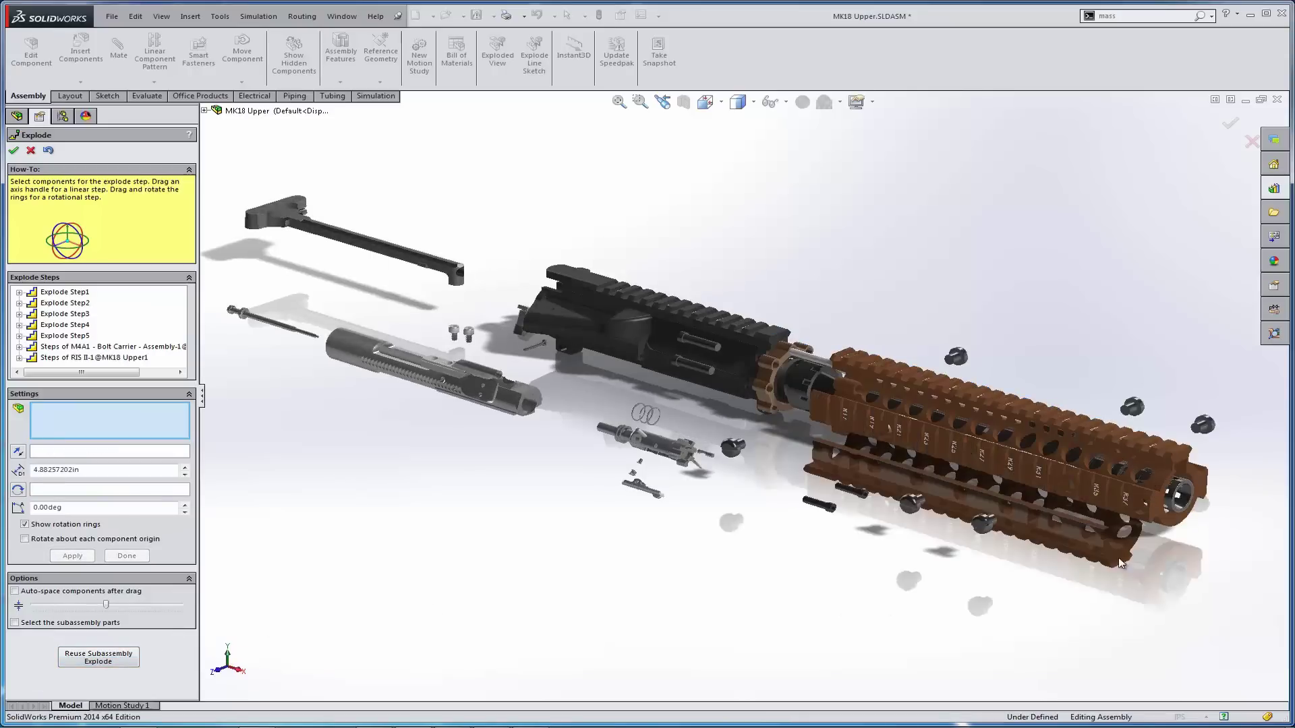
pyautogui.scroll(-2, 853, 414)
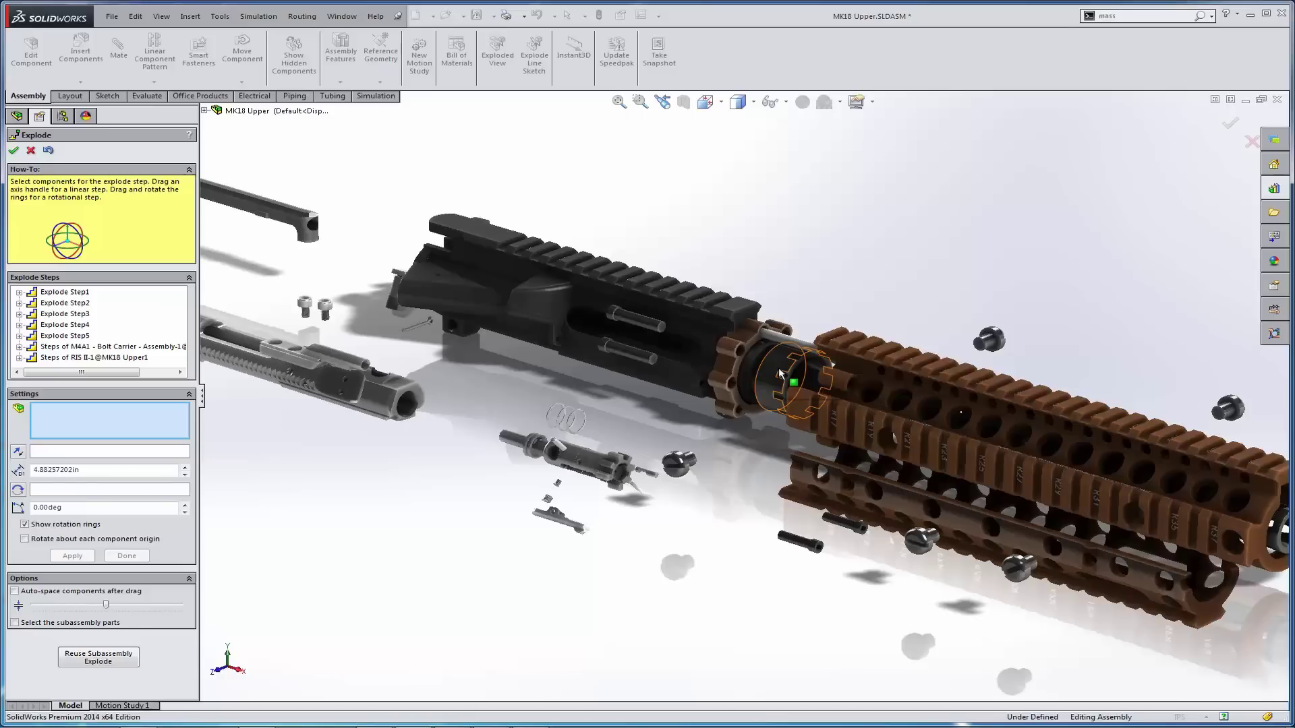
# - Select the barrel nut and 10.3 barrel, removing the handguard from the explode selection
pyautogui.click(780, 373)
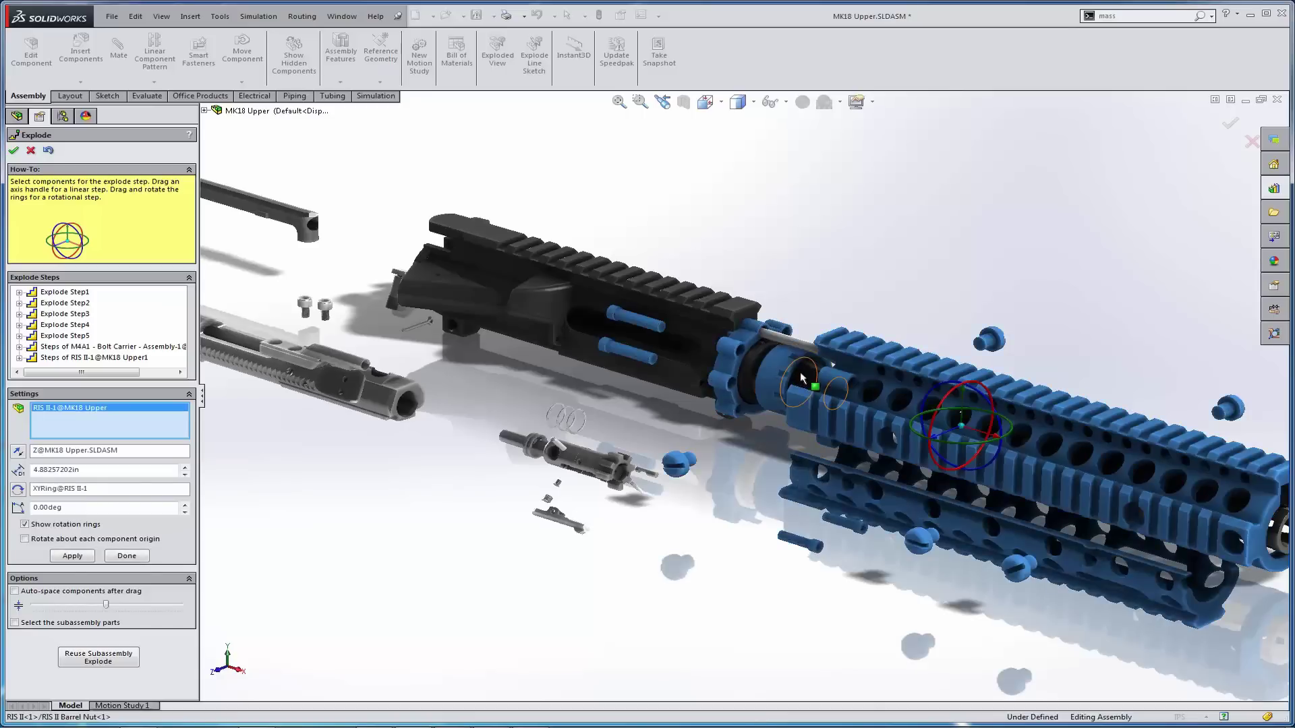
pyautogui.rightClick(73, 417)
pyautogui.click(118, 424)
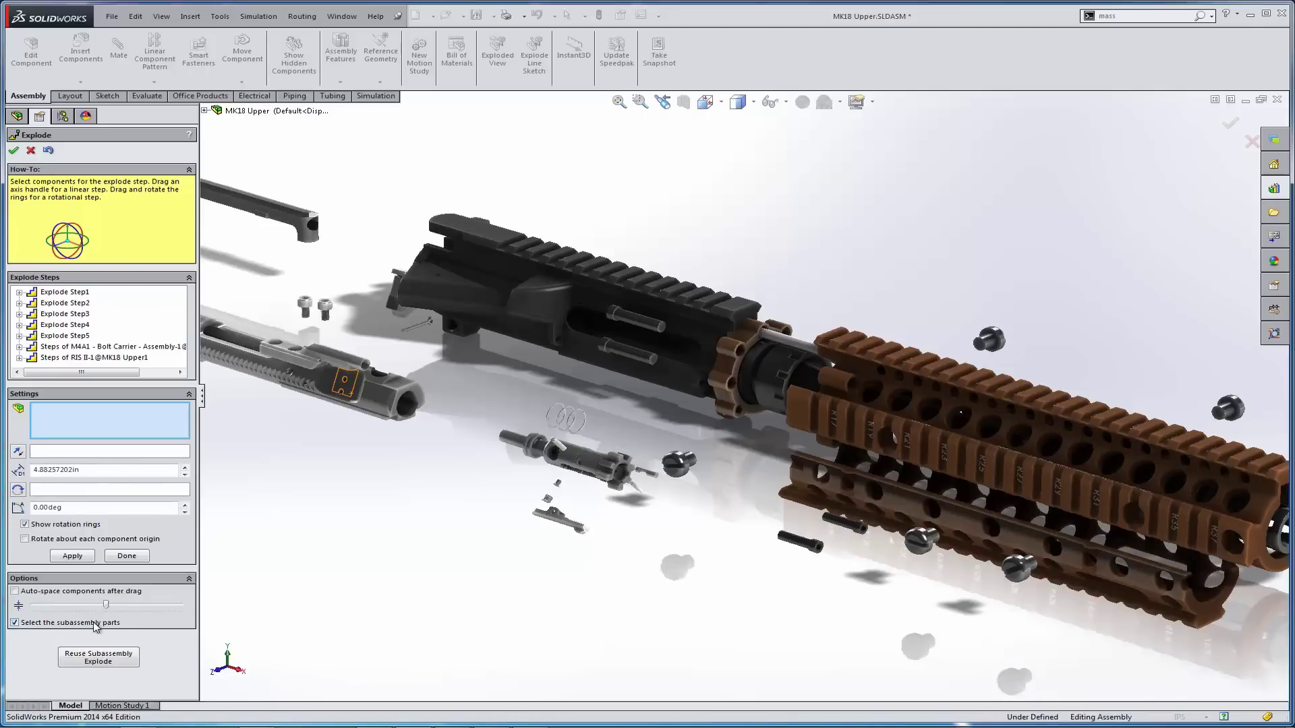
pyautogui.click(756, 423)
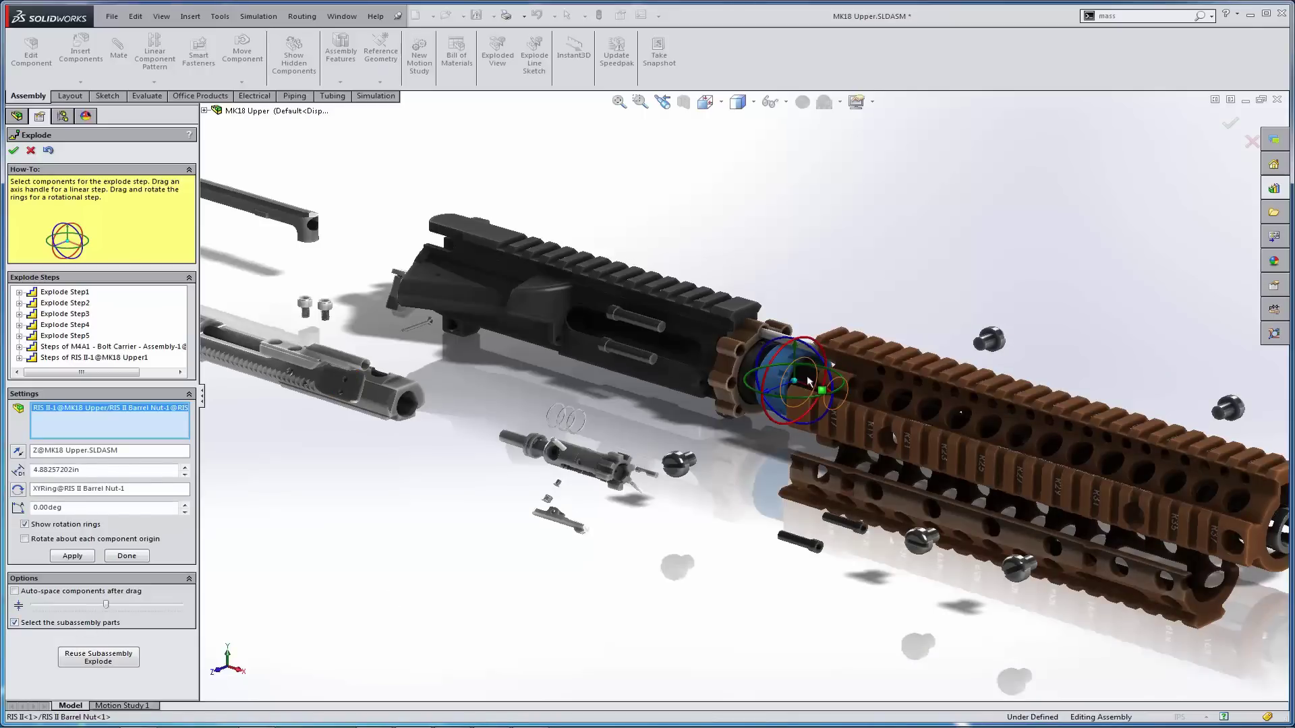
pyautogui.click(810, 381)
pyautogui.scroll(-2, 907, 405)
pyautogui.scroll(2, 1101, 475)
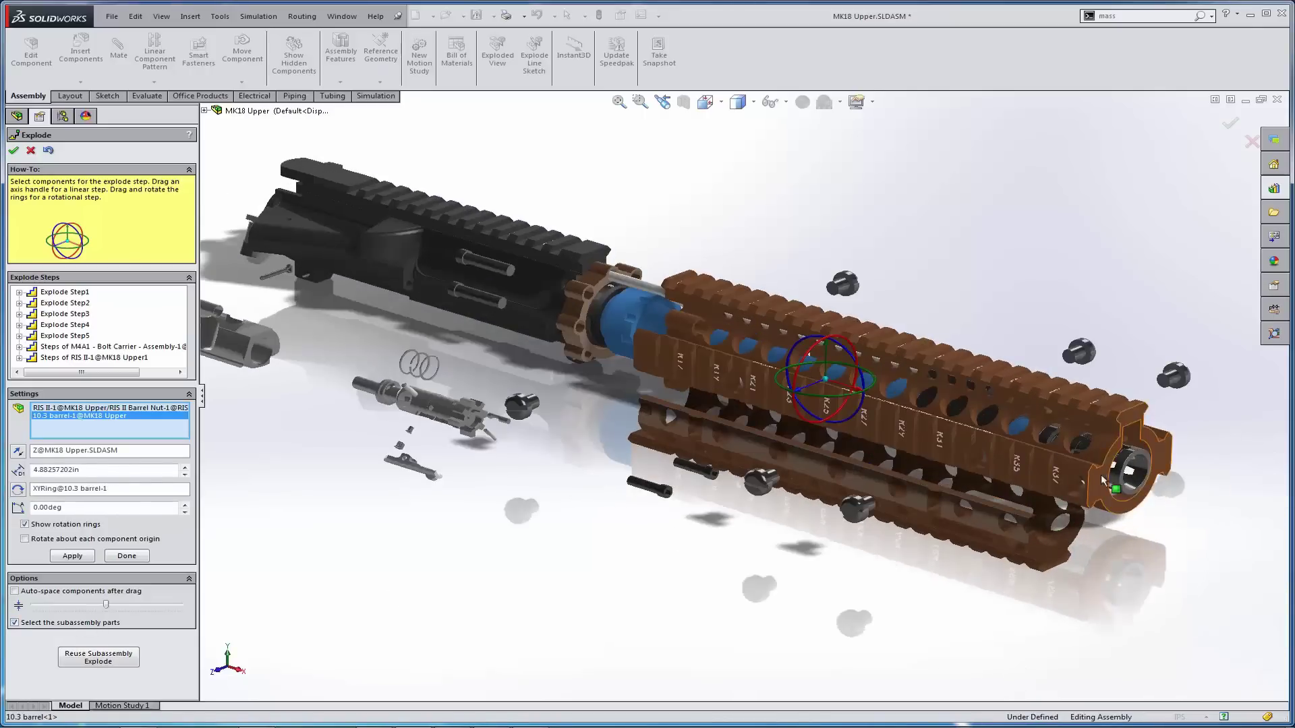
# - Add the flash hider, gas block and gas tube, and turn on Auto-space components after drag
pyautogui.click(1129, 467)
pyautogui.scroll(3, 1059, 442)
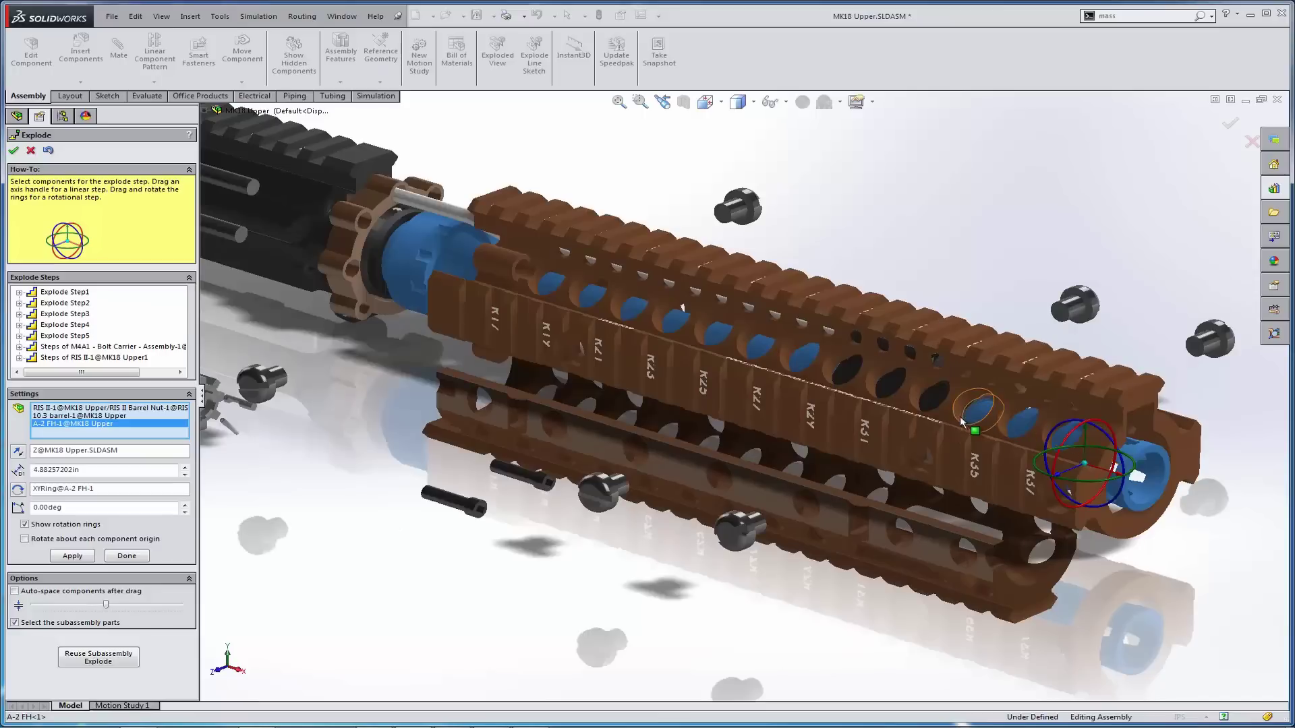
pyautogui.click(904, 390)
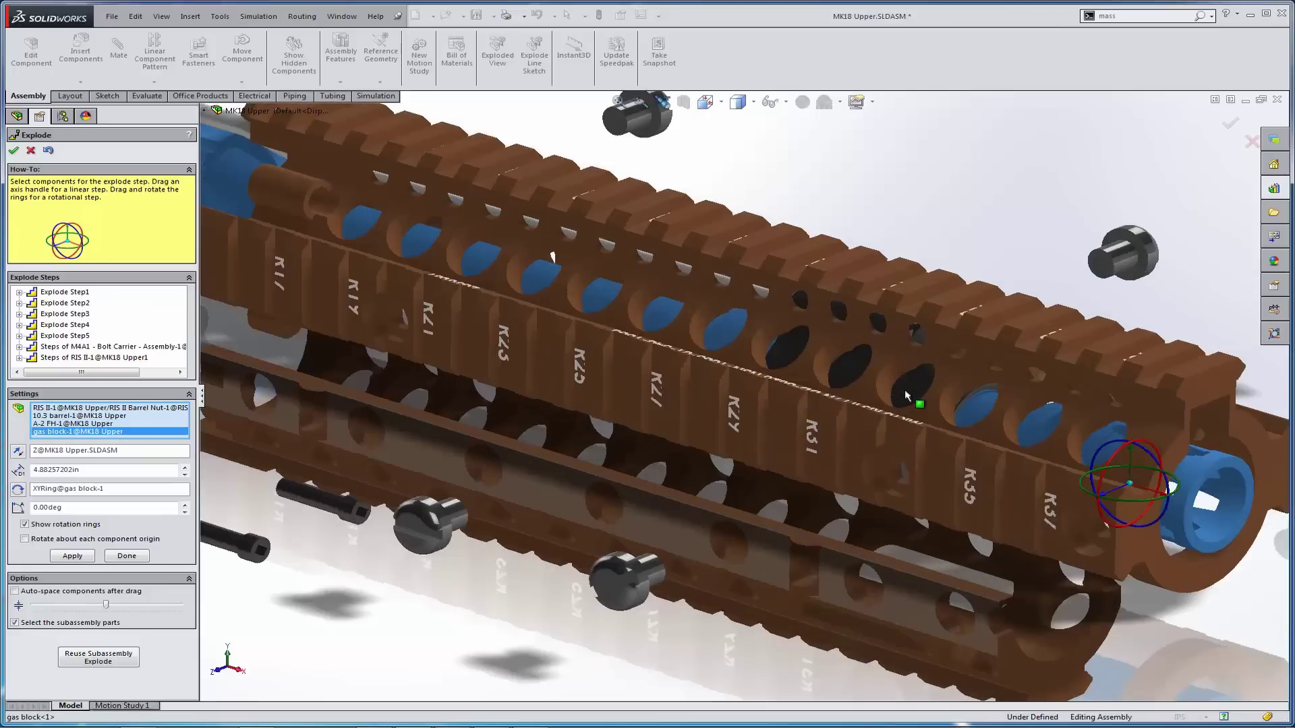
pyautogui.scroll(-1, 907, 396)
pyautogui.scroll(-2, 431, 276)
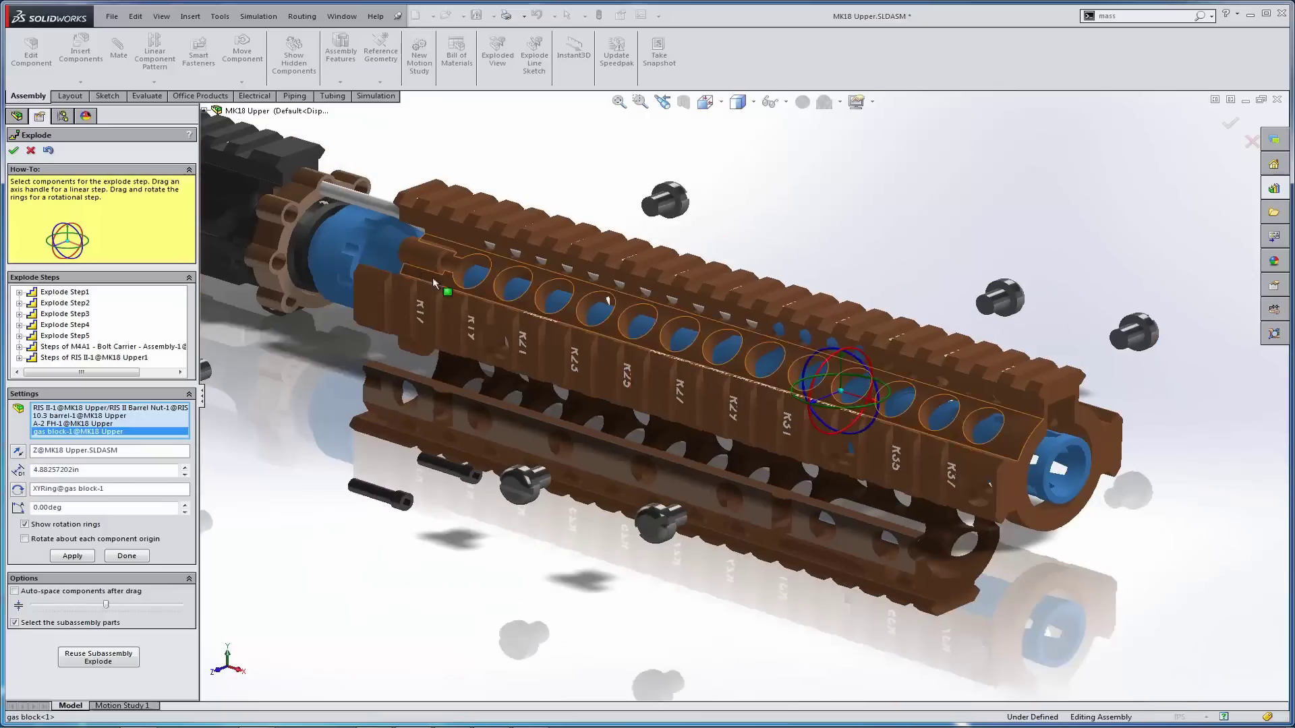
pyautogui.click(366, 202)
pyautogui.scroll(-2, 528, 285)
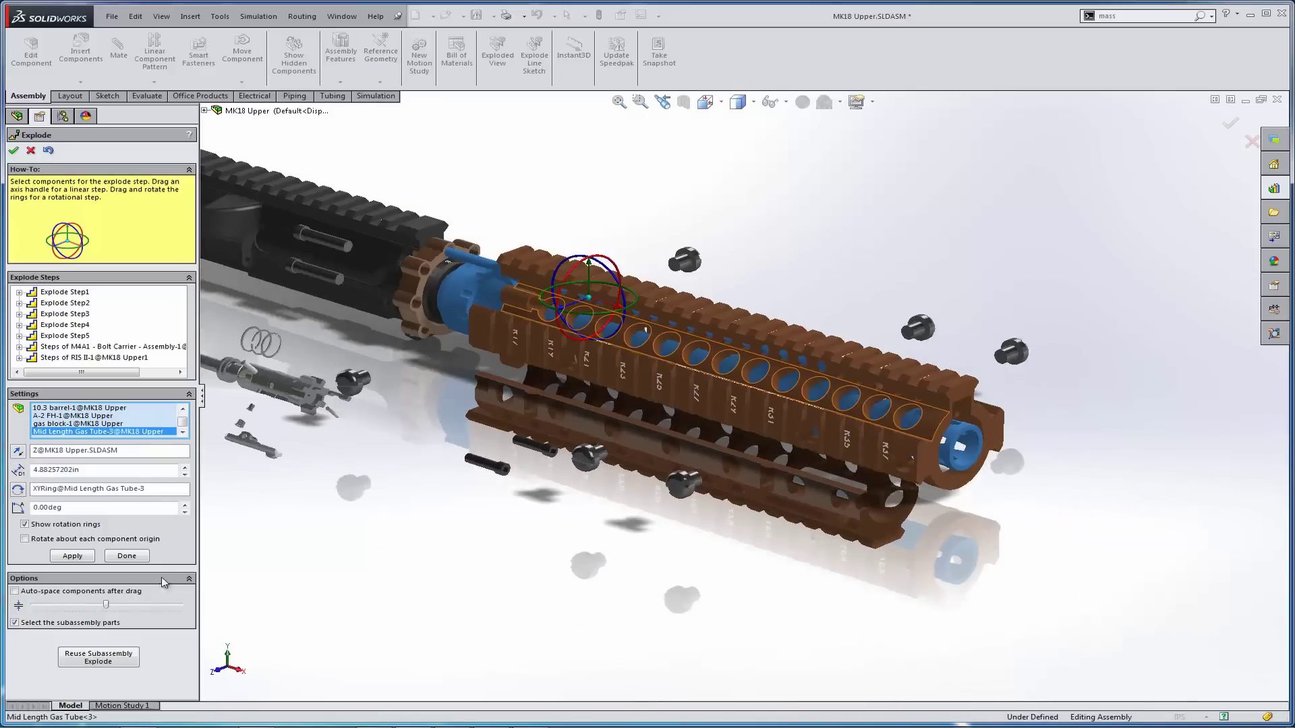
pyautogui.click(14, 592)
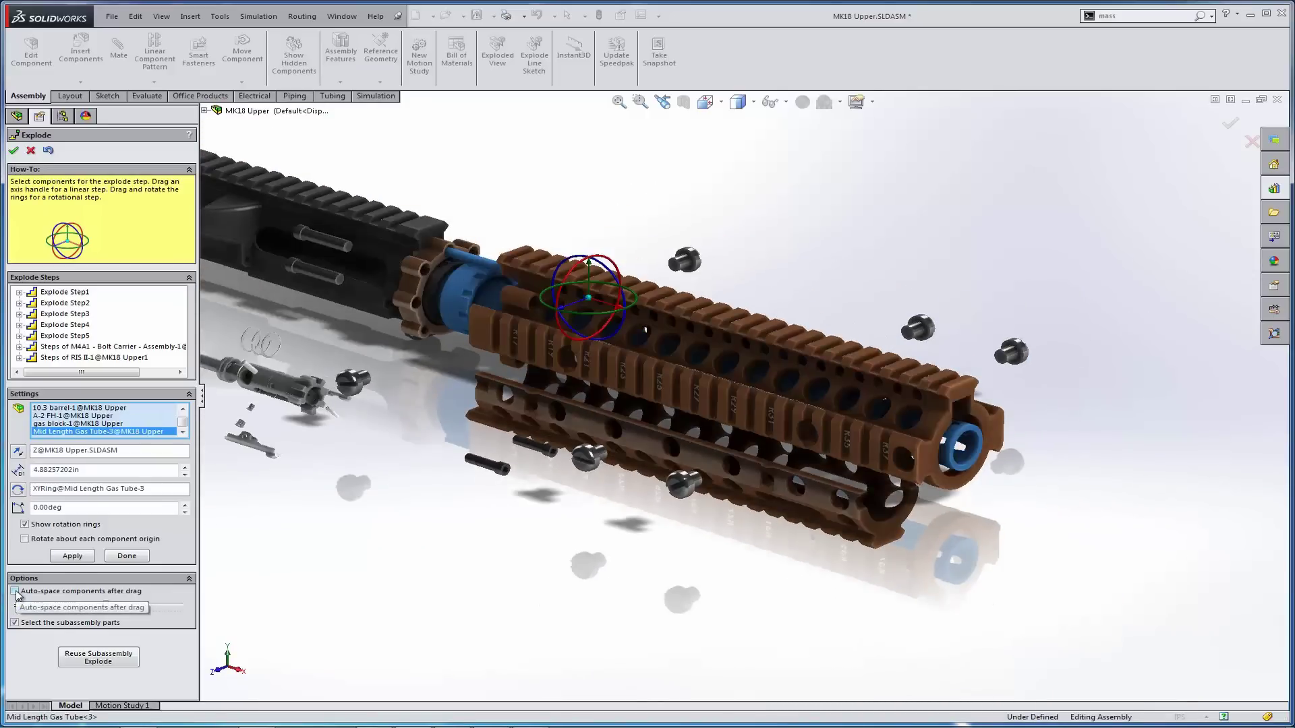
pyautogui.scroll(-4, 686, 342)
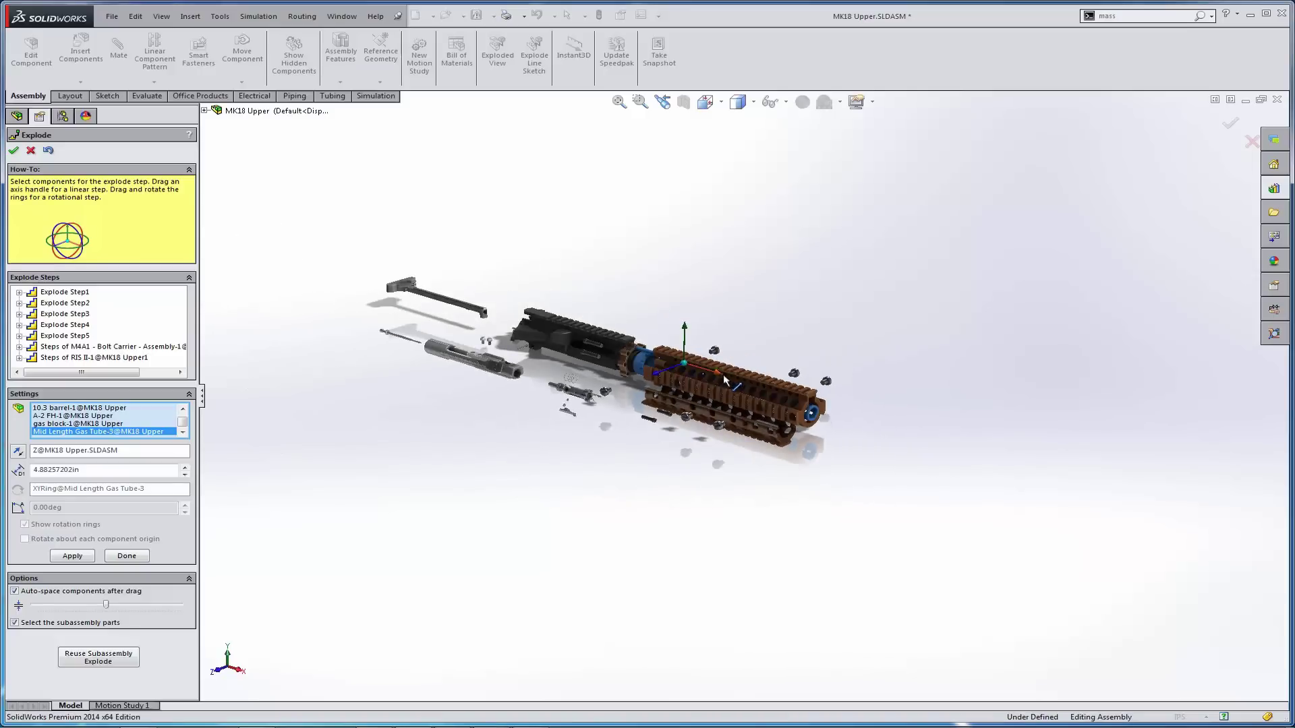
# - Drag the barrel group forward into an evenly spaced chain, pushing one part out to 23.69 in
pyautogui.moveTo(692, 358); pyautogui.dragTo(1000, 456)
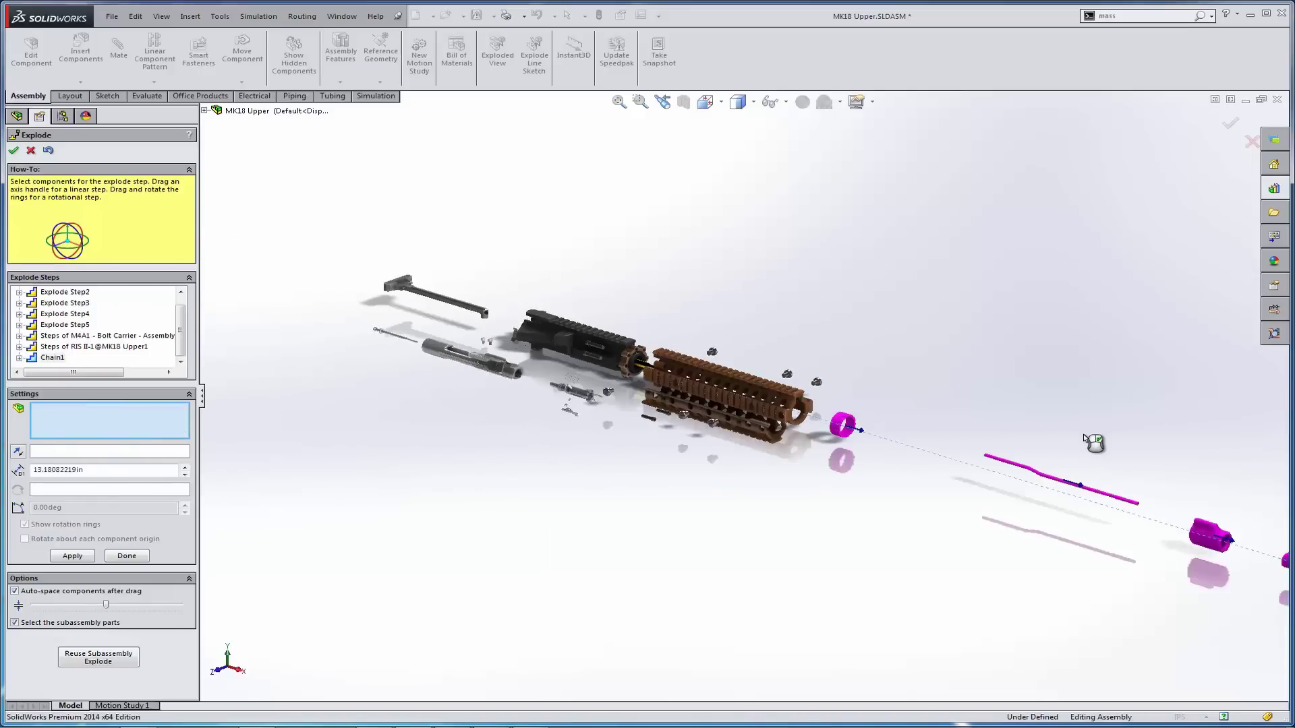
pyautogui.scroll(-3, 1084, 509)
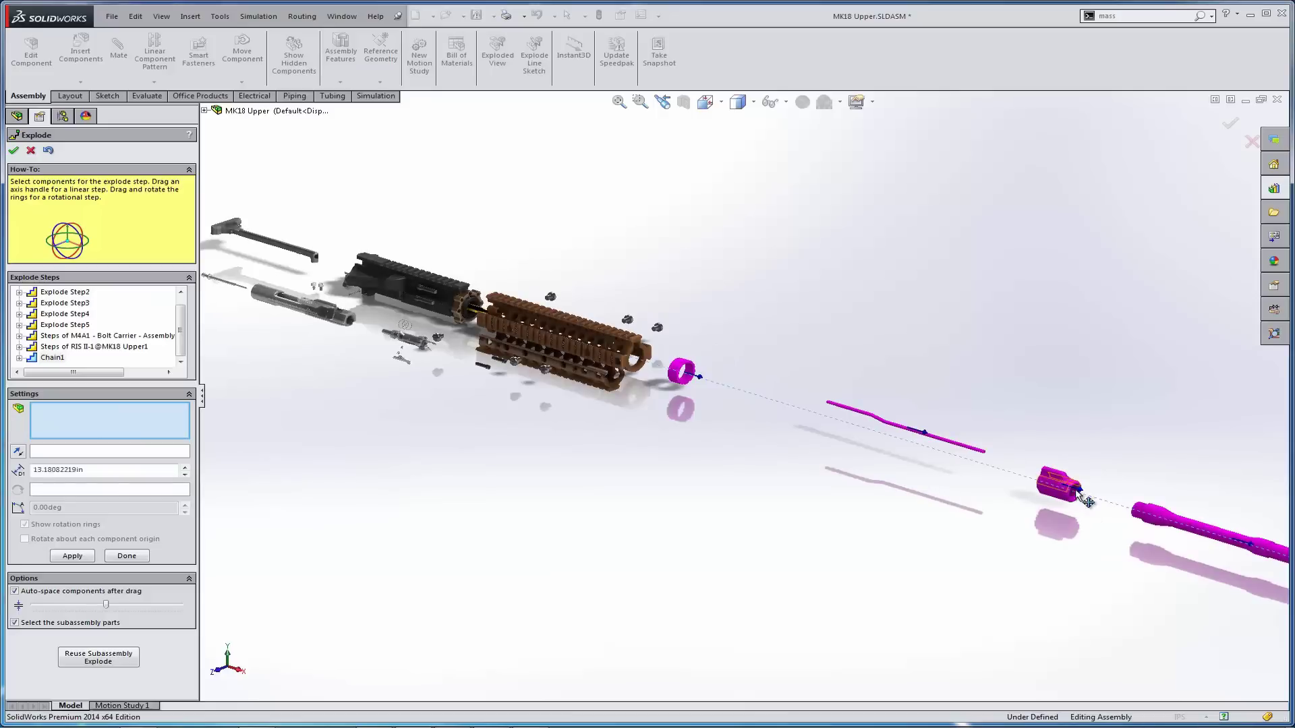
pyautogui.click(1062, 489)
pyautogui.moveTo(1073, 491)
pyautogui.mouseDown()
pyautogui.moveTo(1035, 493)
pyautogui.moveTo(1093, 497)
pyautogui.moveTo(1079, 496)
pyautogui.mouseUp()
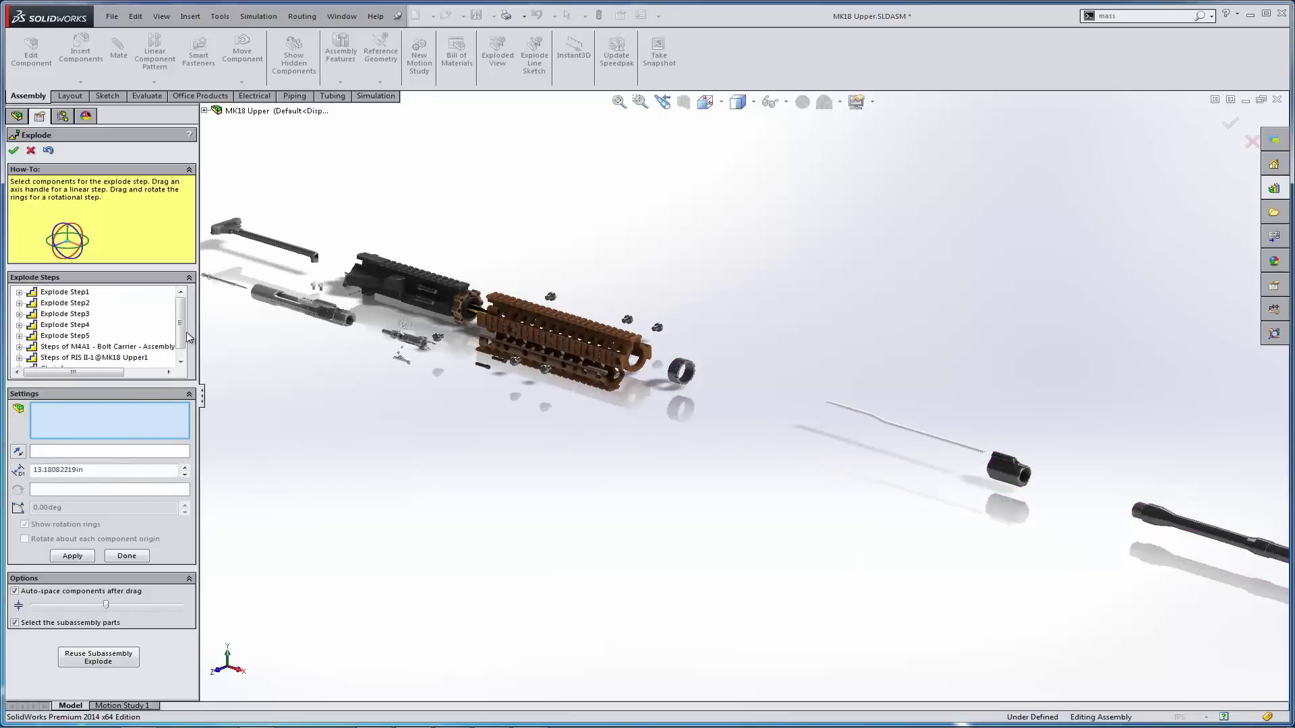
pyautogui.scroll(-1, 181, 334)
# - Edit the Chain1 step, moving the barrel, ring, gas tube and muzzle part to tighten it to 18.13 in
pyautogui.rightClick(55, 357)
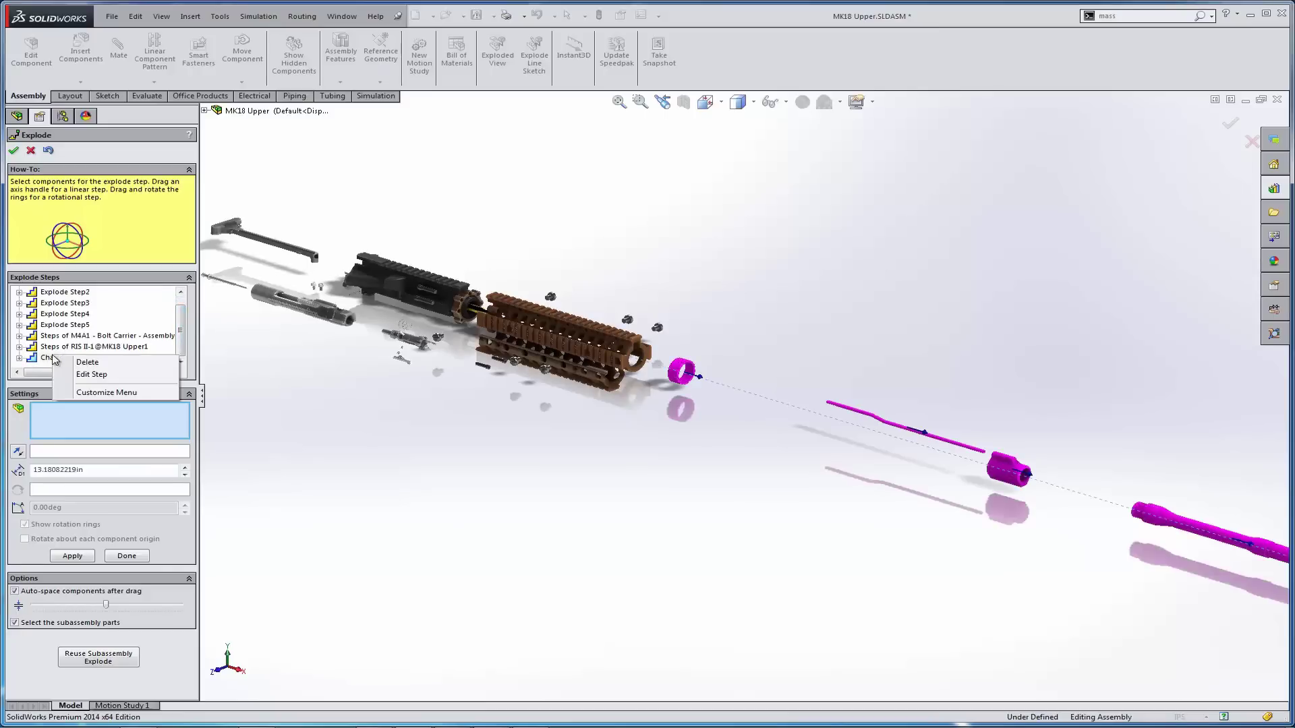
pyautogui.click(93, 374)
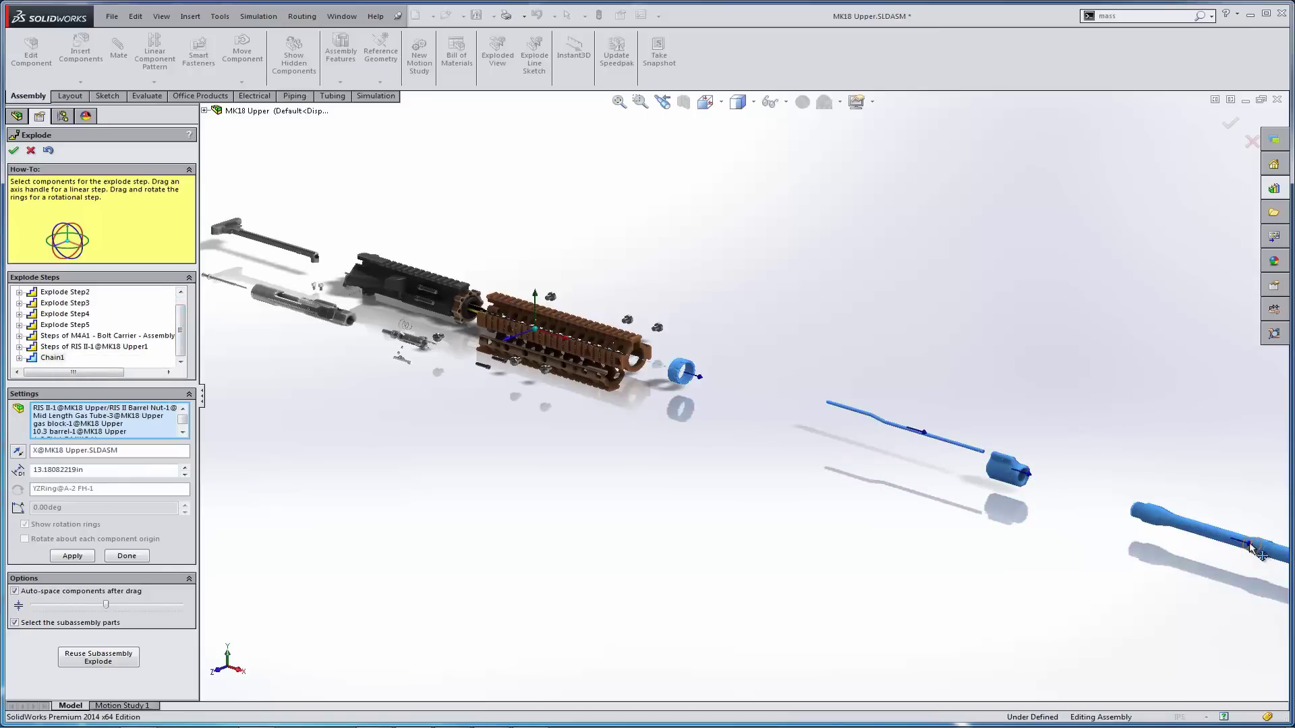
pyautogui.moveTo(1241, 539); pyautogui.dragTo(836, 486)
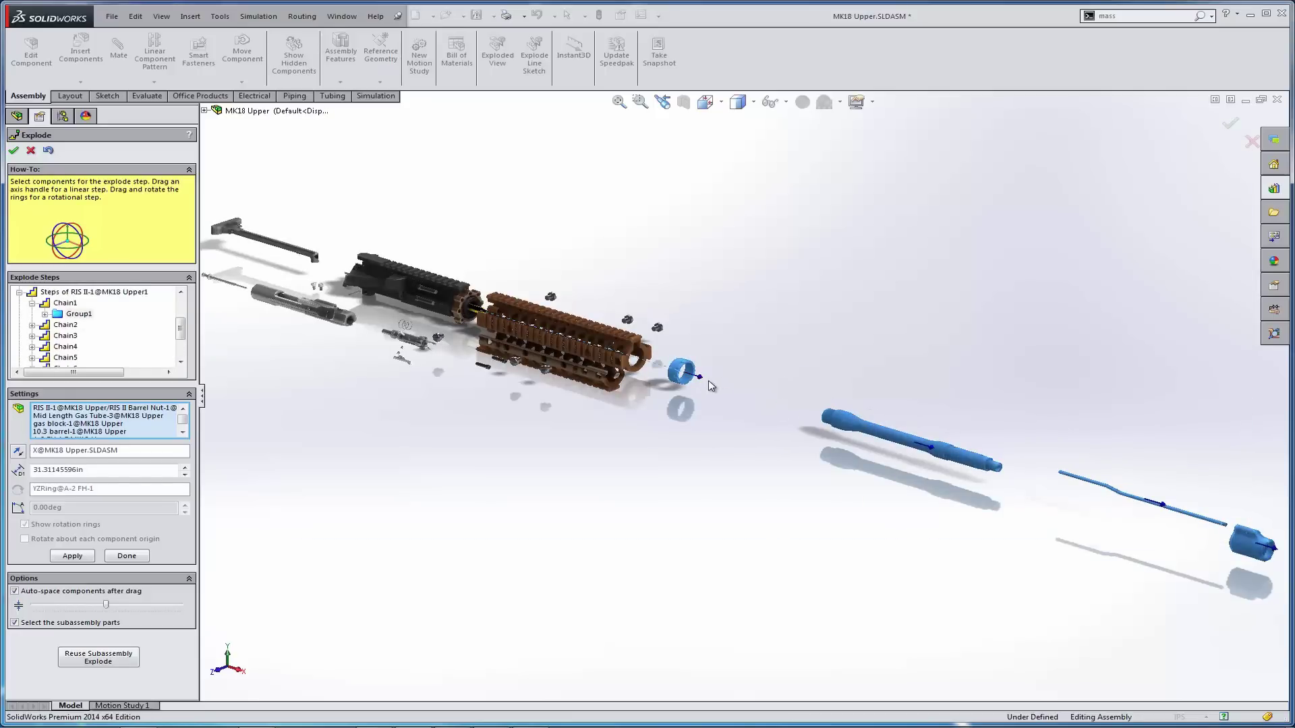
pyautogui.moveTo(701, 379); pyautogui.dragTo(779, 401)
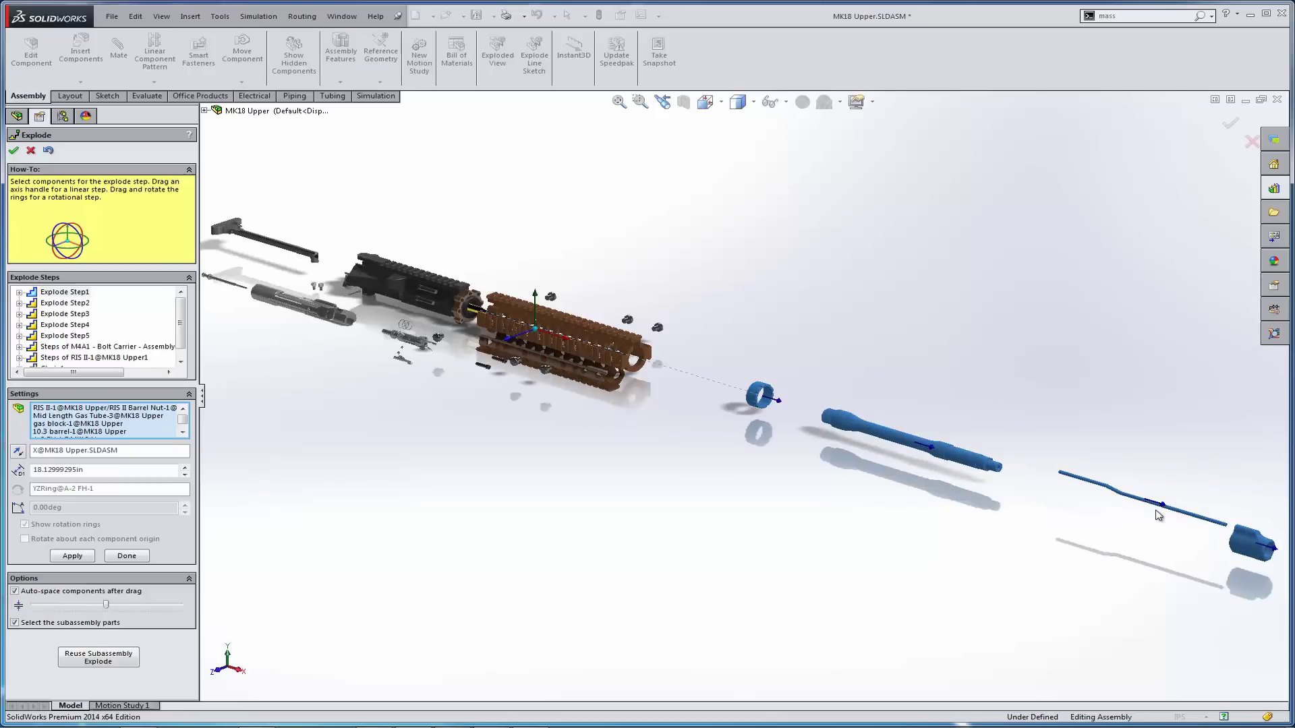
pyautogui.moveTo(1168, 510); pyautogui.dragTo(970, 439)
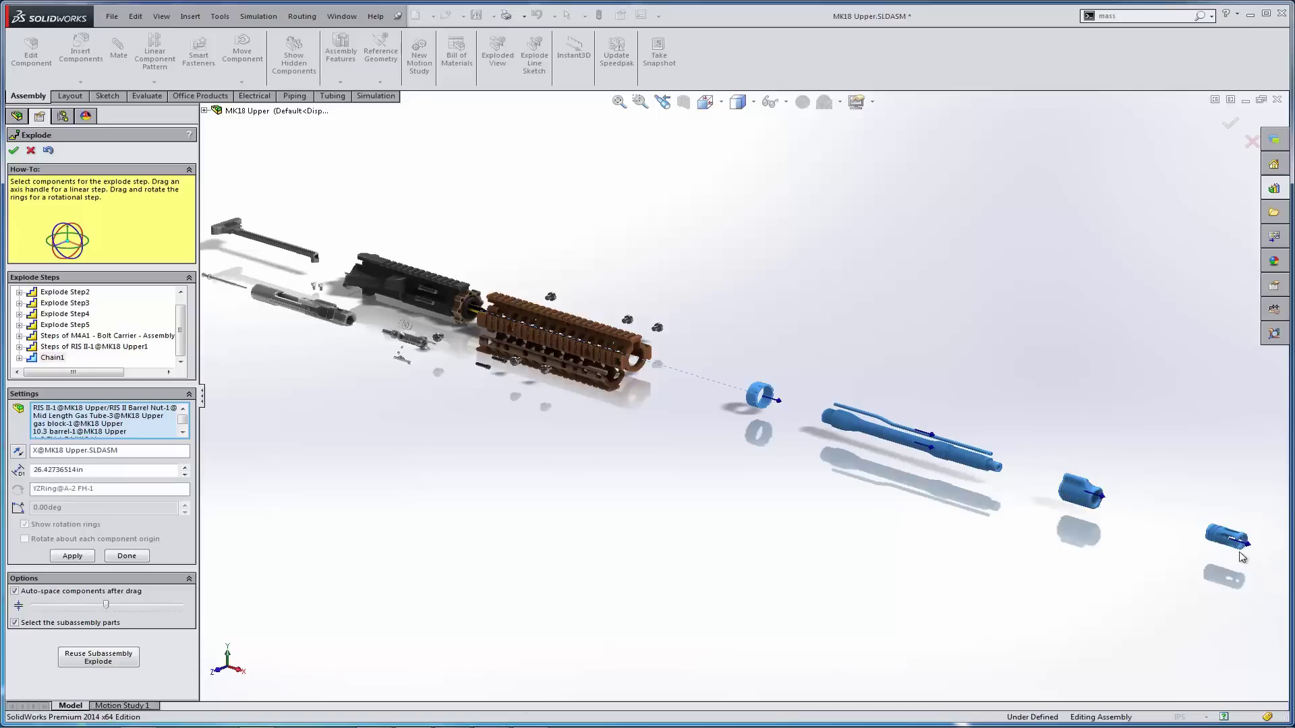
pyautogui.moveTo(1244, 541); pyautogui.dragTo(973, 550)
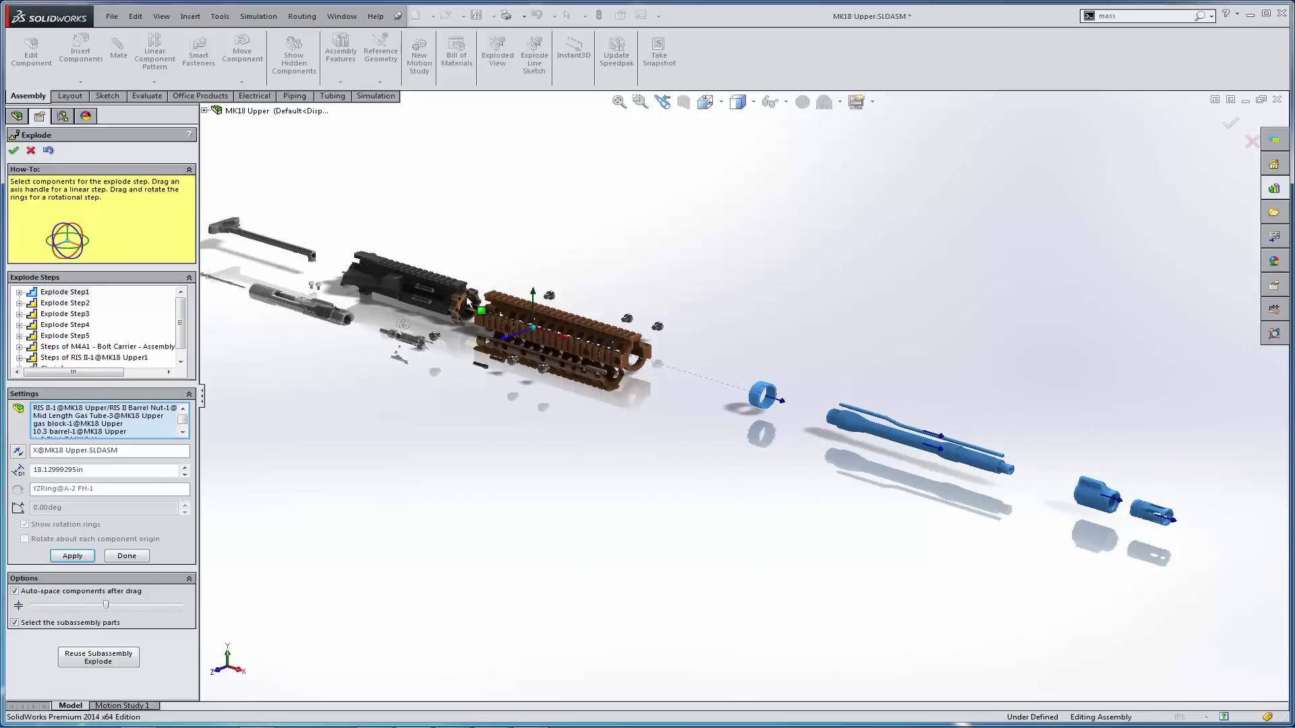
# - Apply the edited chain step and slide the upper receiver back along X as Chain2
pyautogui.scroll(3, 468, 303)
pyautogui.scroll(-1, 446, 394)
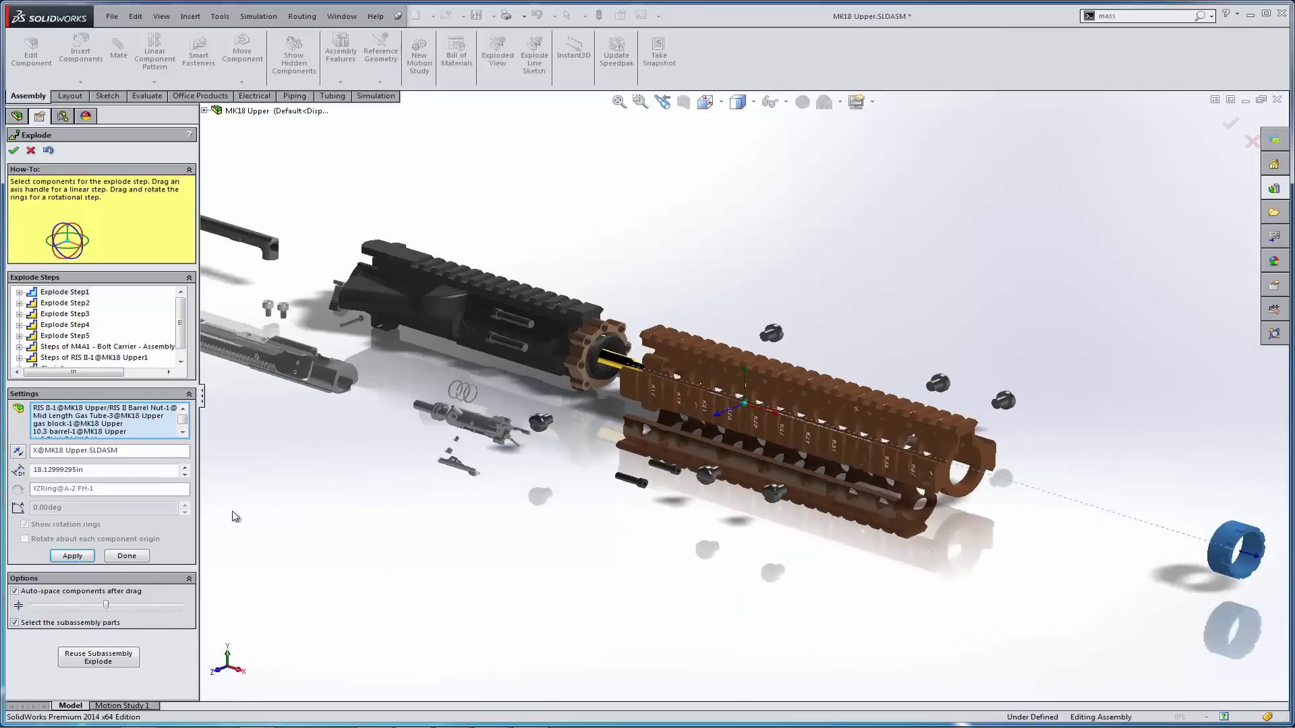
pyautogui.click(73, 556)
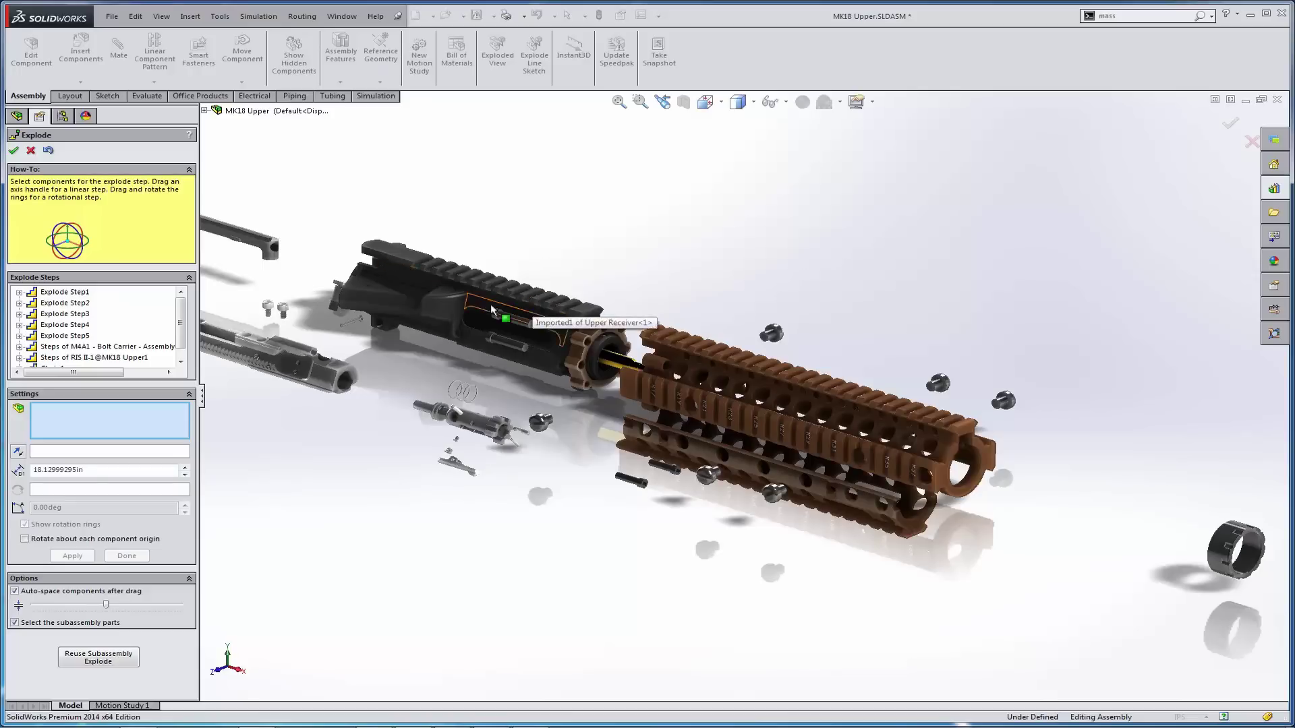
pyautogui.scroll(2, 491, 303)
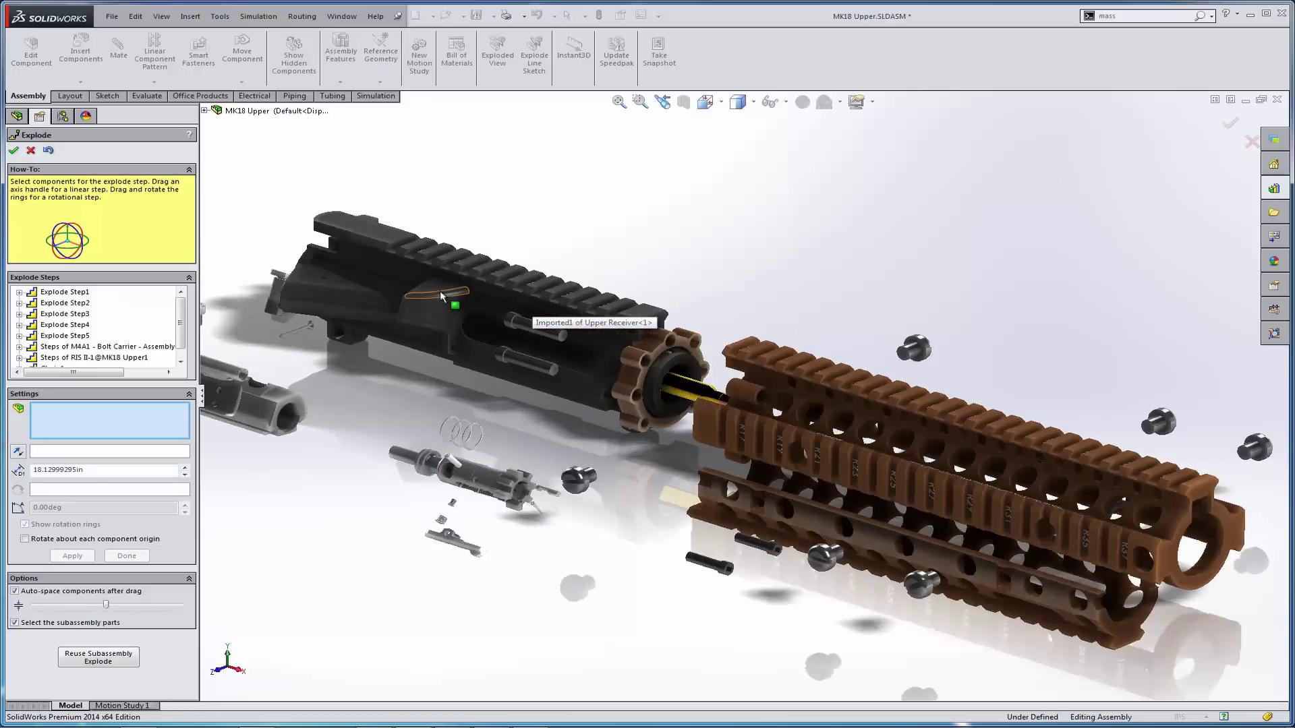
pyautogui.click(534, 325)
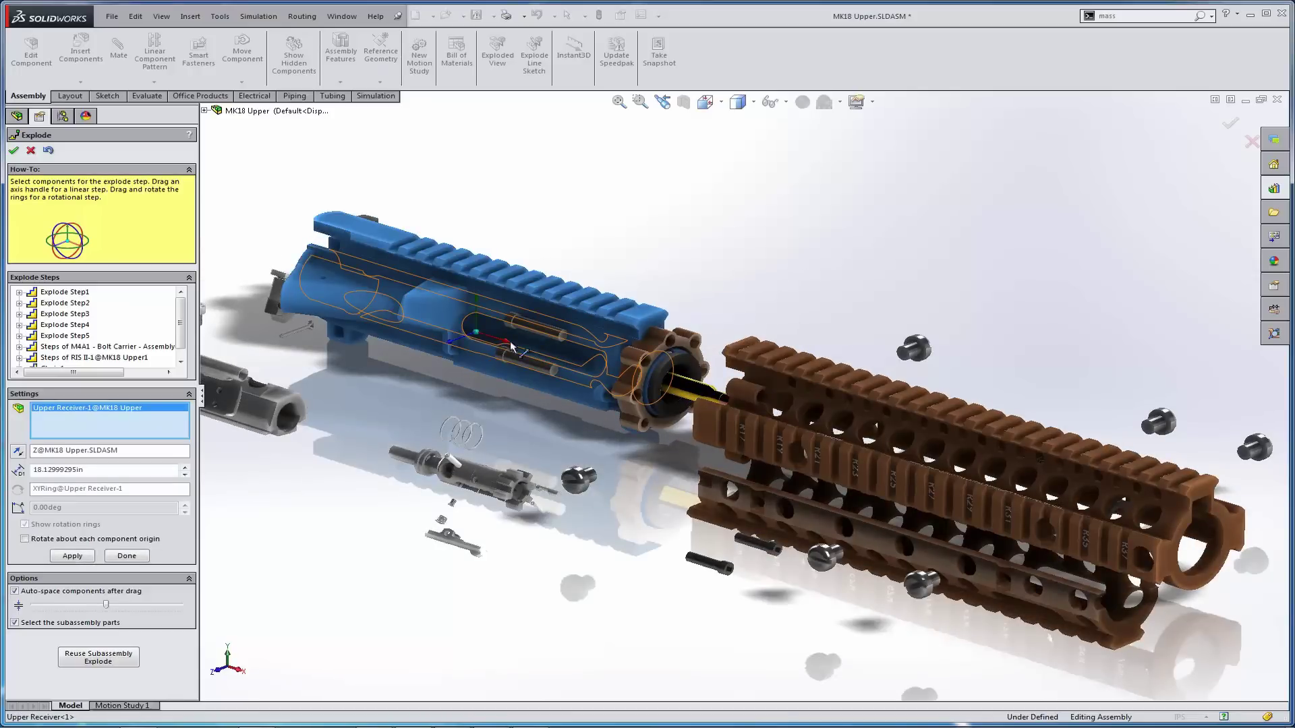
pyautogui.moveTo(504, 343); pyautogui.dragTo(464, 326)
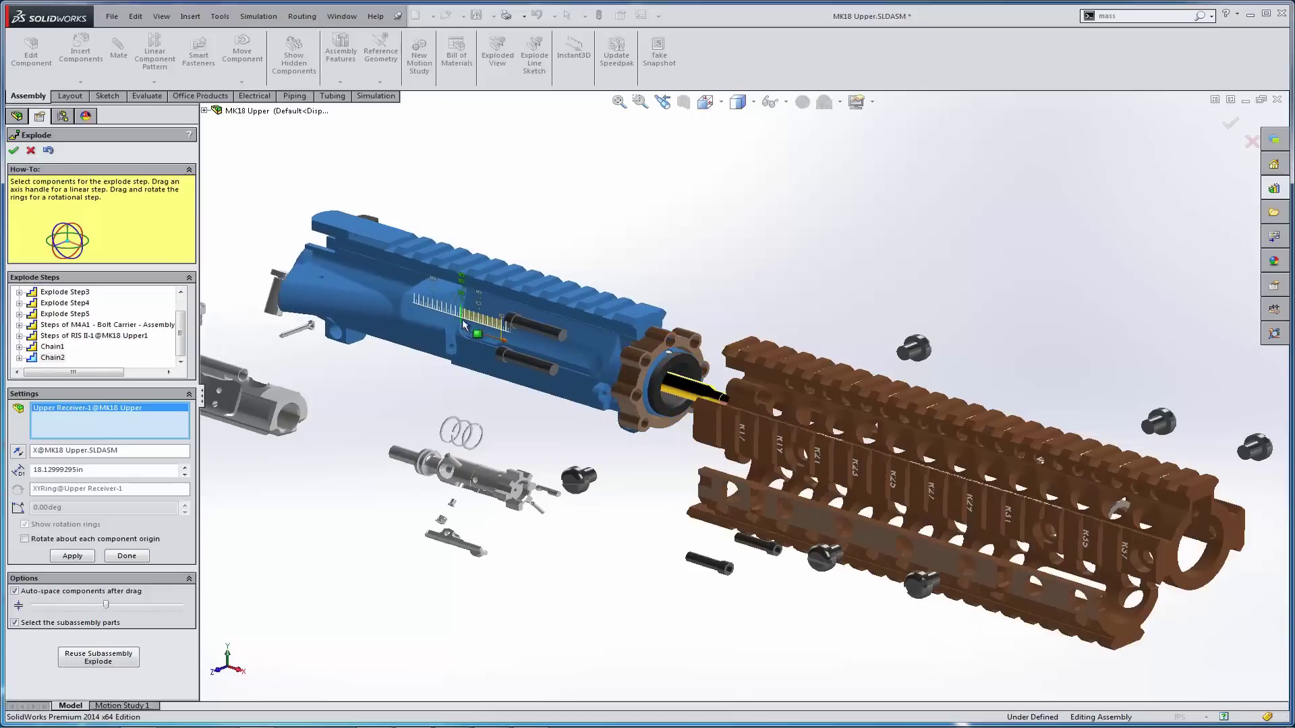
# - Move the RIS II mount ring and handguard toward the receiver as Chain3, spaced 1.06291069 in
pyautogui.click(645, 361)
pyautogui.click(636, 363)
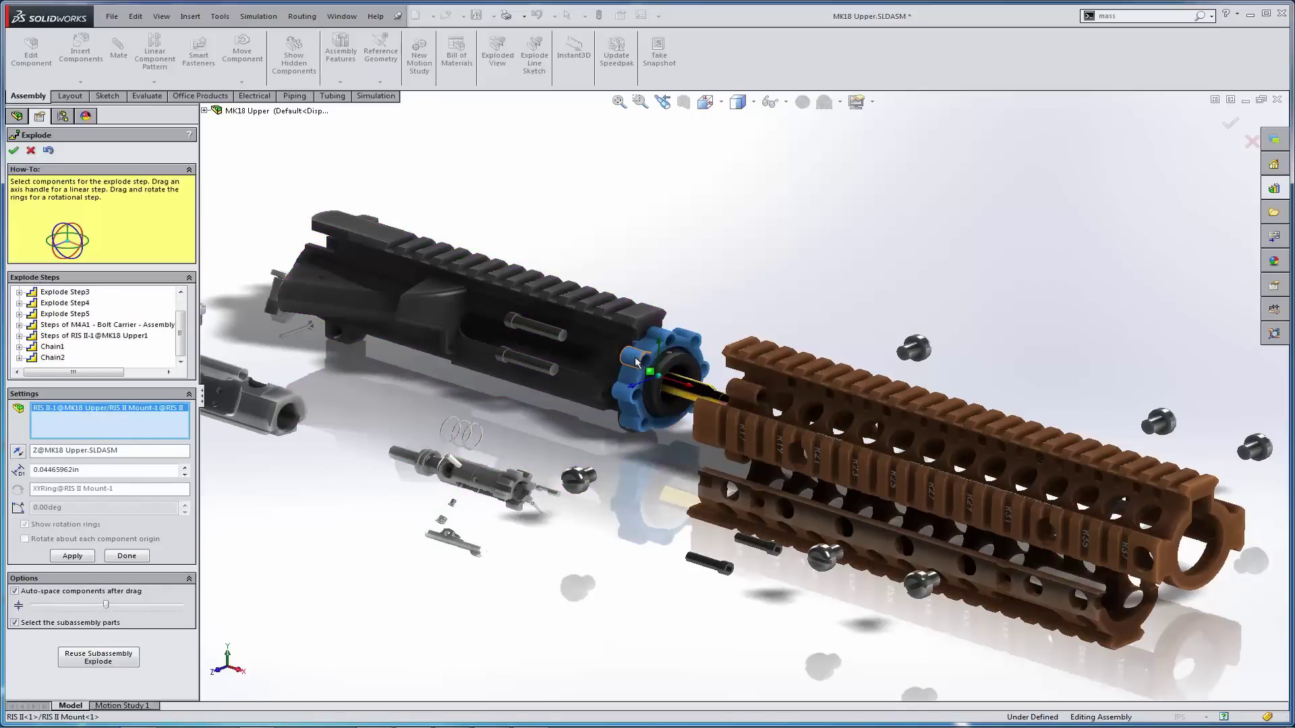
pyautogui.click(691, 389)
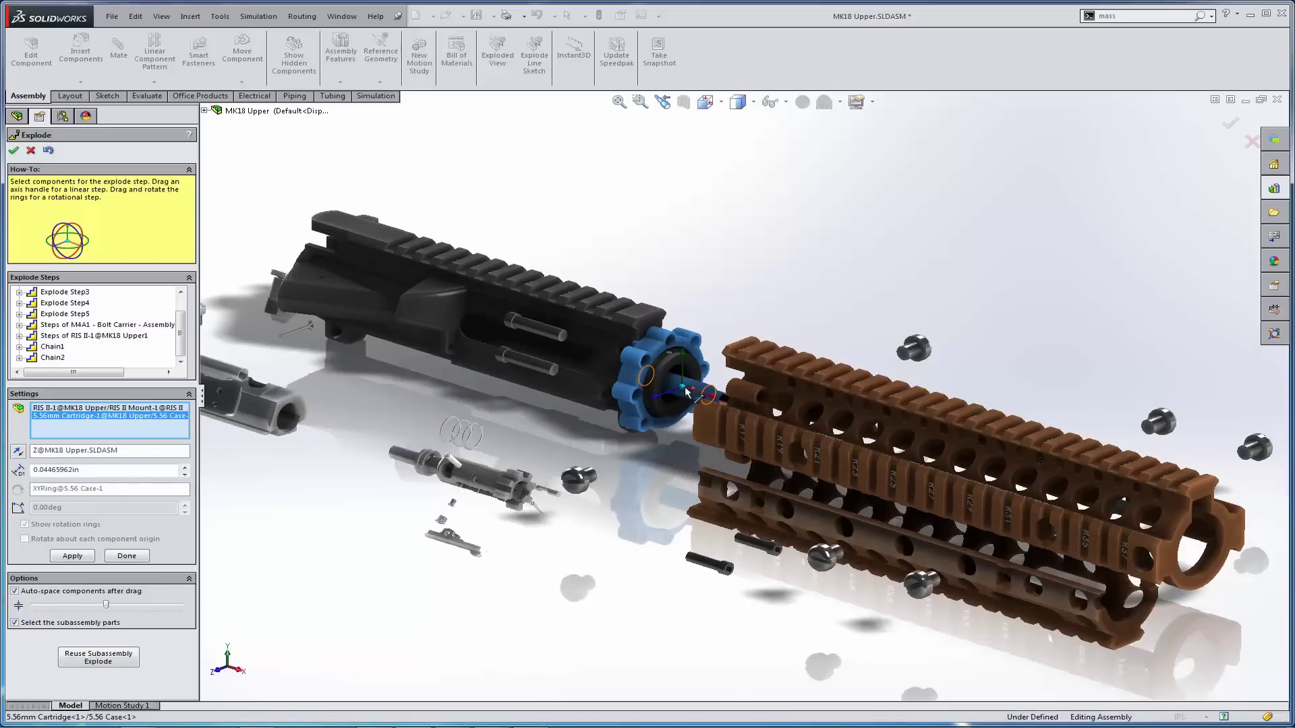
pyautogui.click(699, 394)
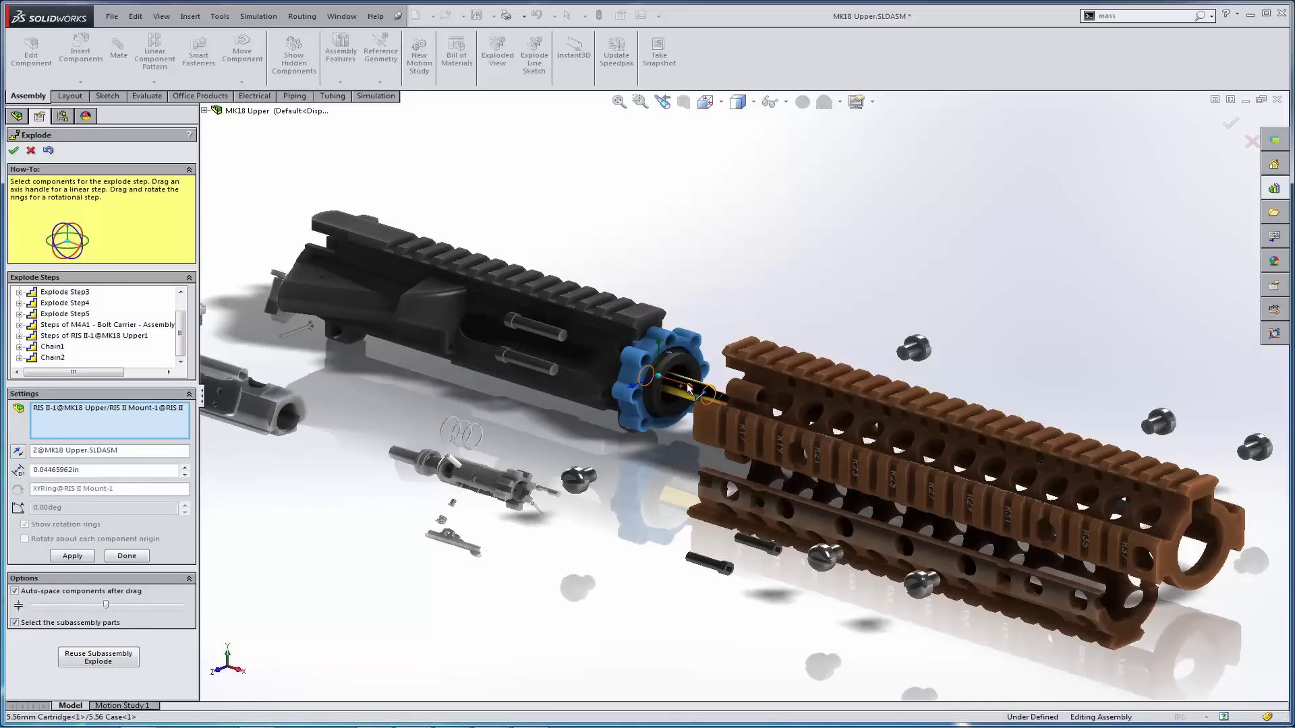
pyautogui.moveTo(691, 389); pyautogui.dragTo(702, 304)
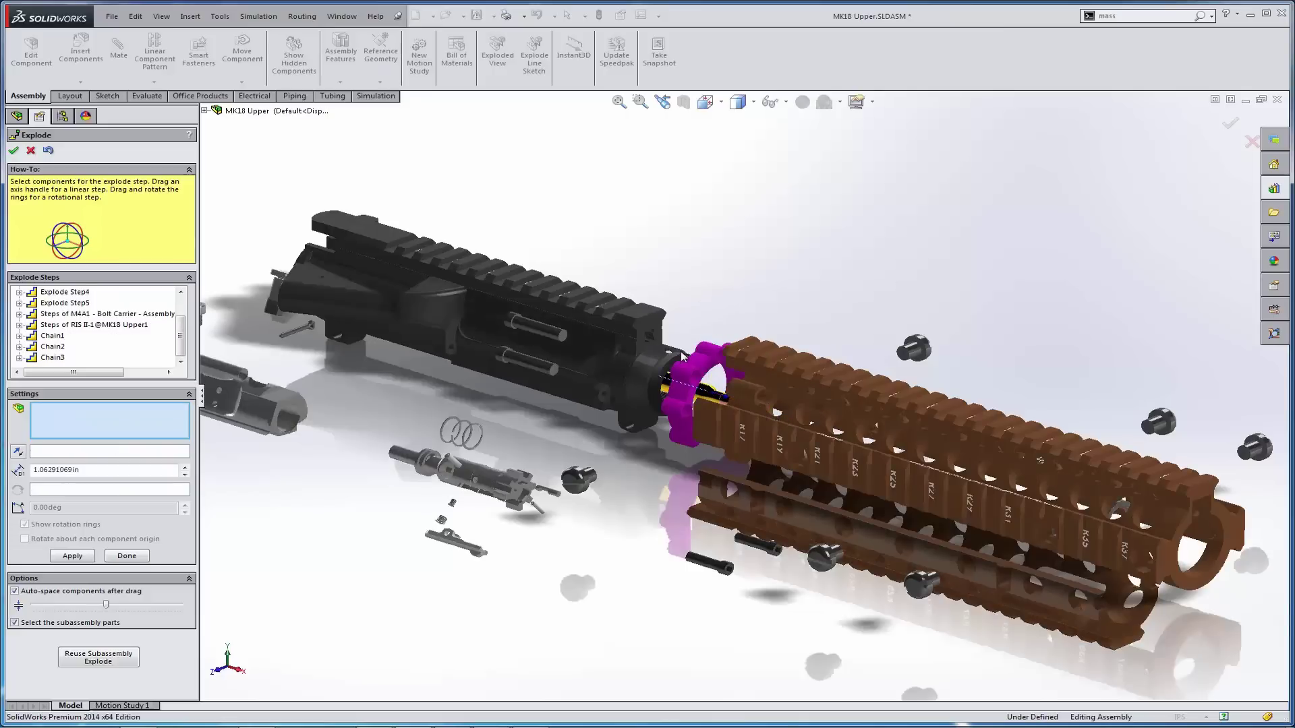
pyautogui.press('f')
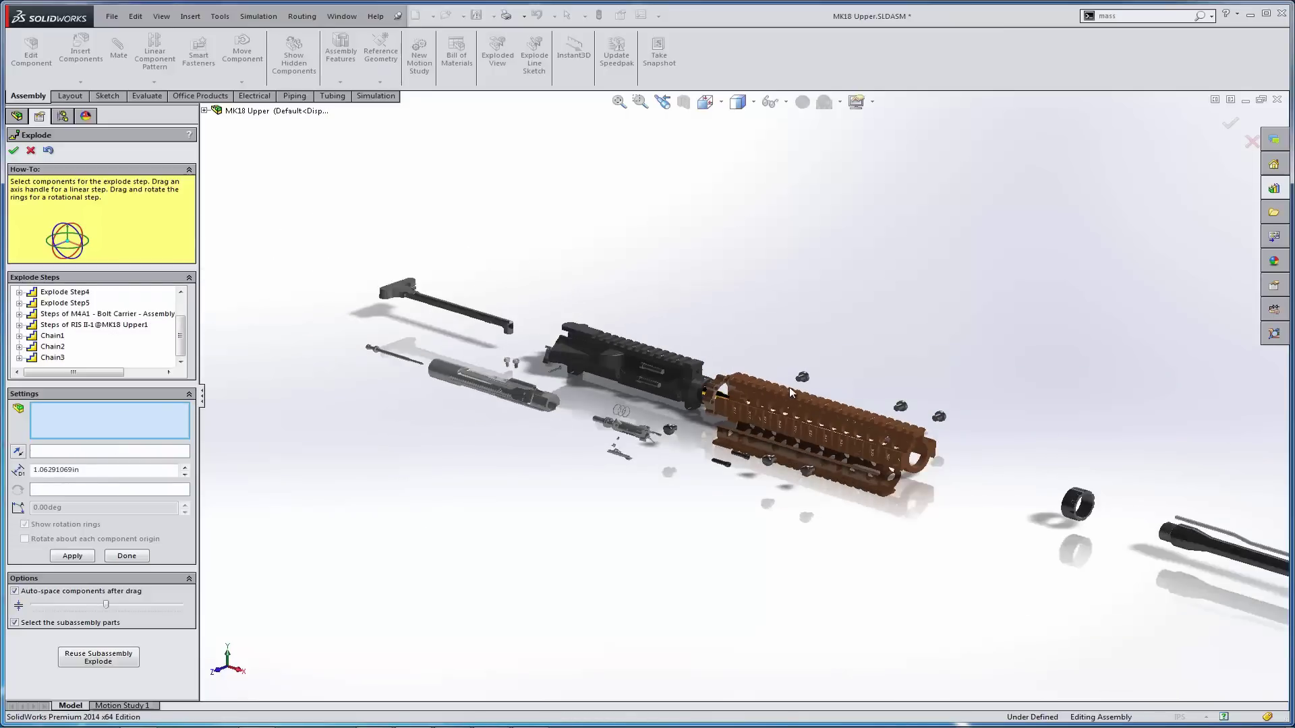
pyautogui.scroll(4, 791, 391)
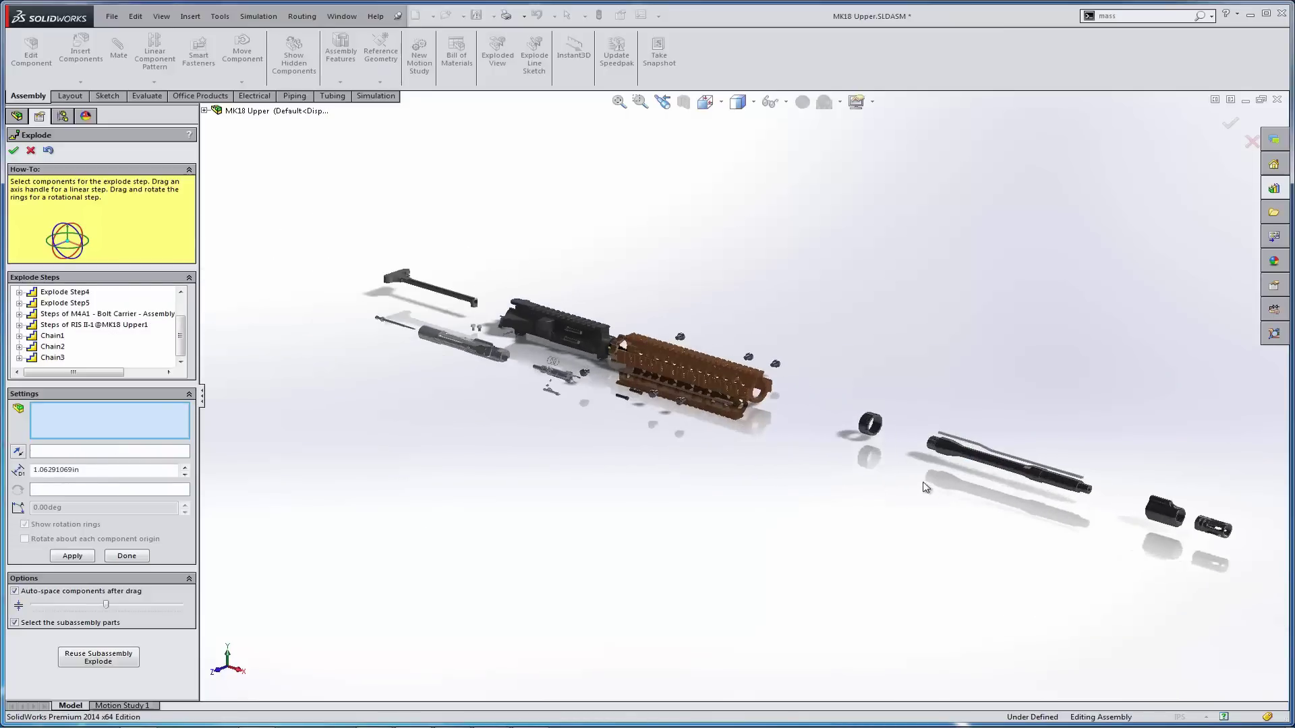
# - Close the Explode editor and run Animate collapse on the MK18 Upper top assembly
pyautogui.click(13, 152)
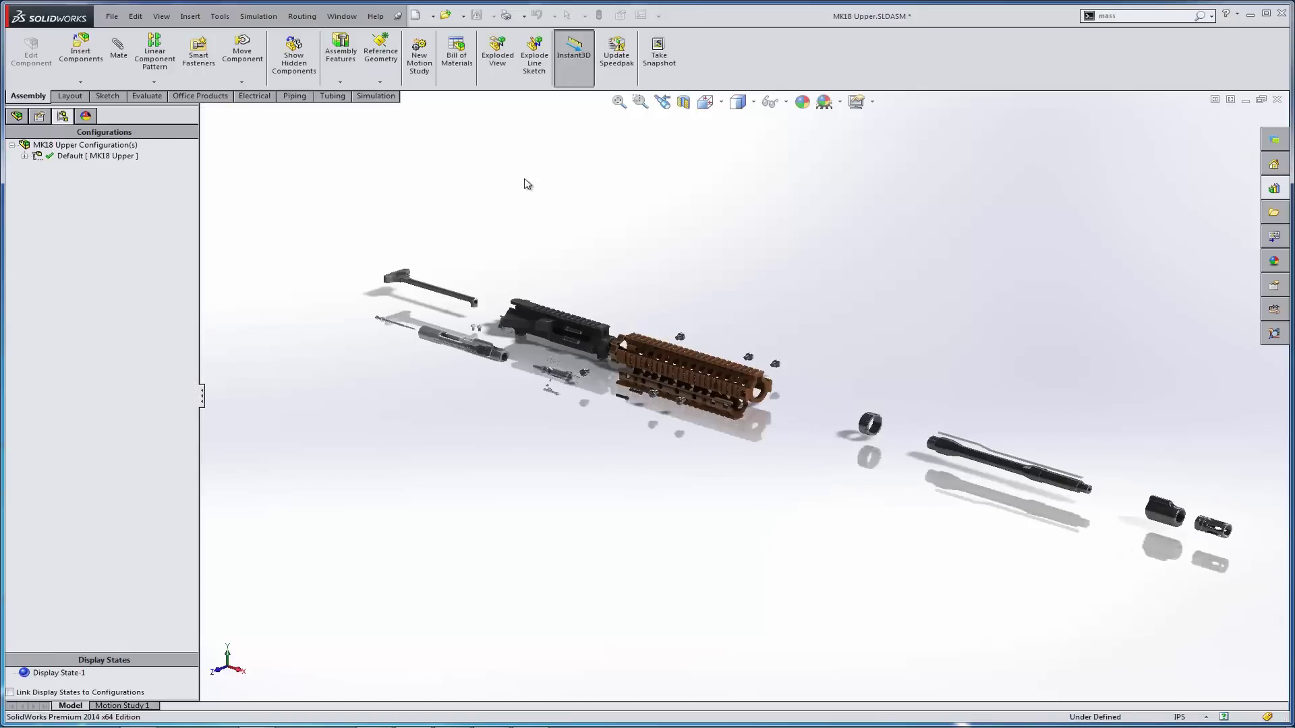
pyautogui.click(17, 116)
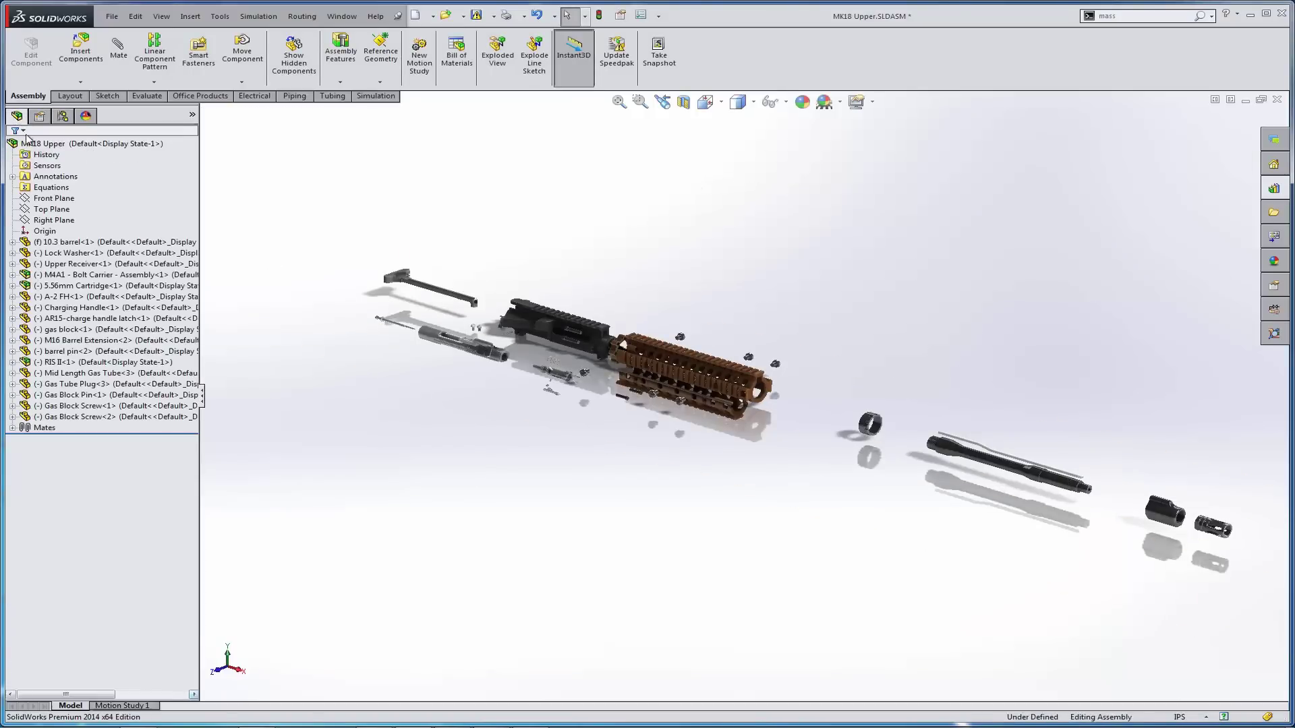
pyautogui.click(74, 144)
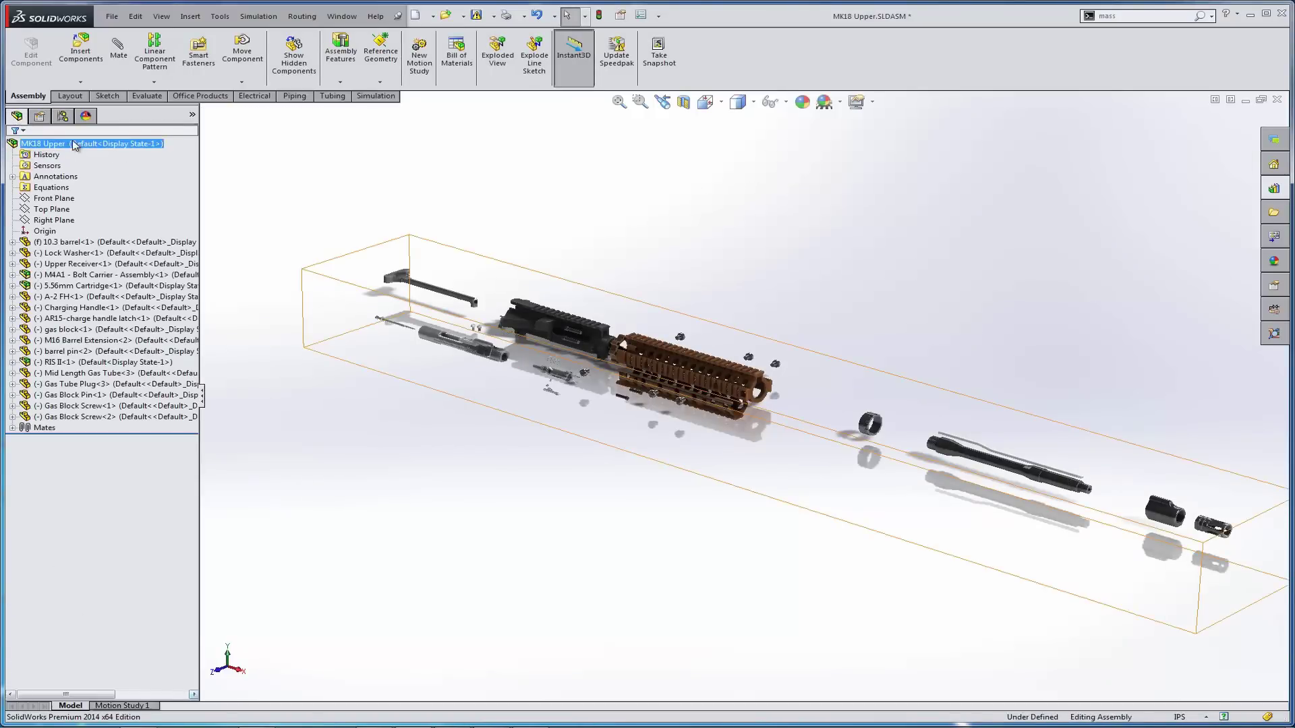
pyautogui.rightClick(74, 144)
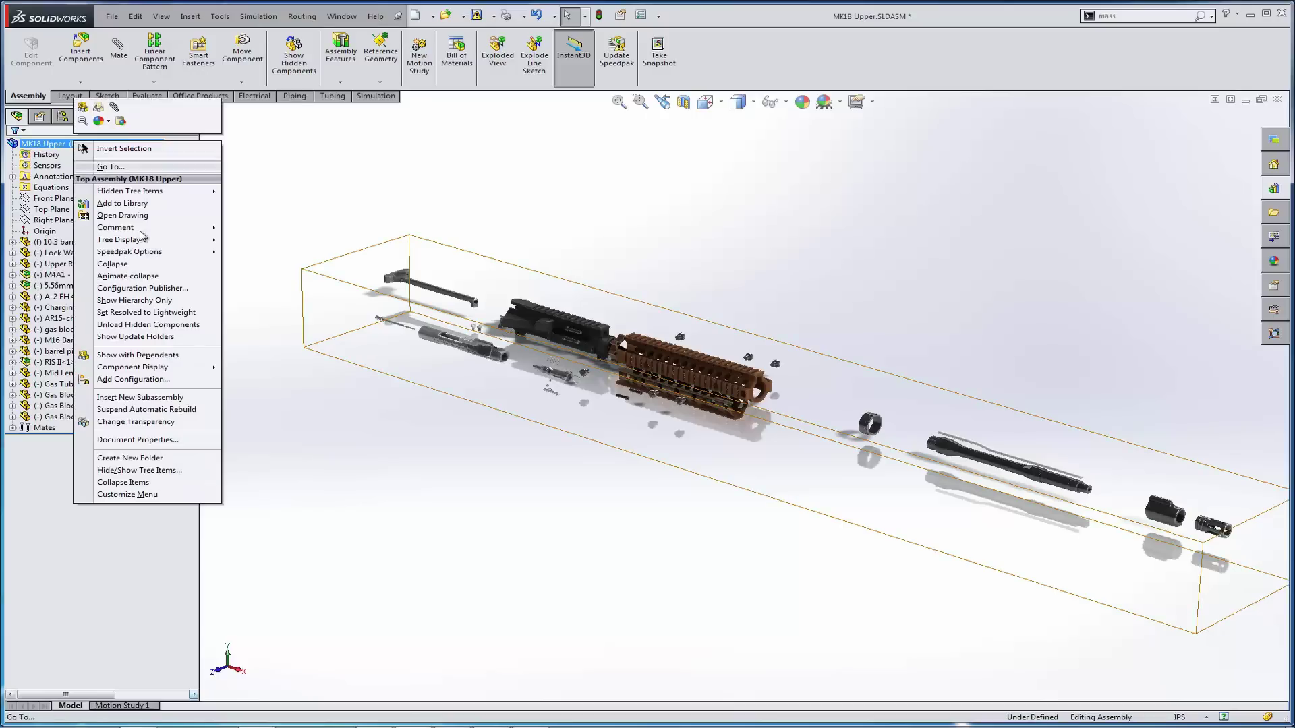
pyautogui.click(144, 276)
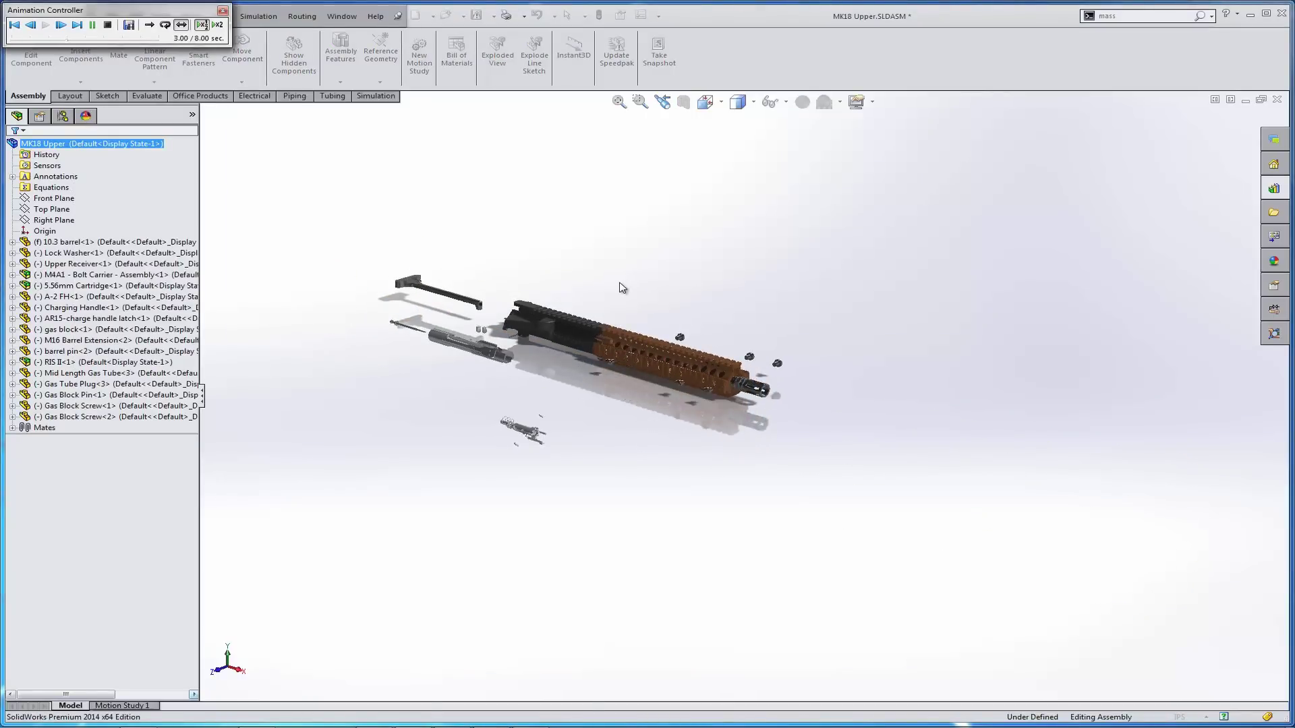
pyautogui.scroll(-2, 370, 342)
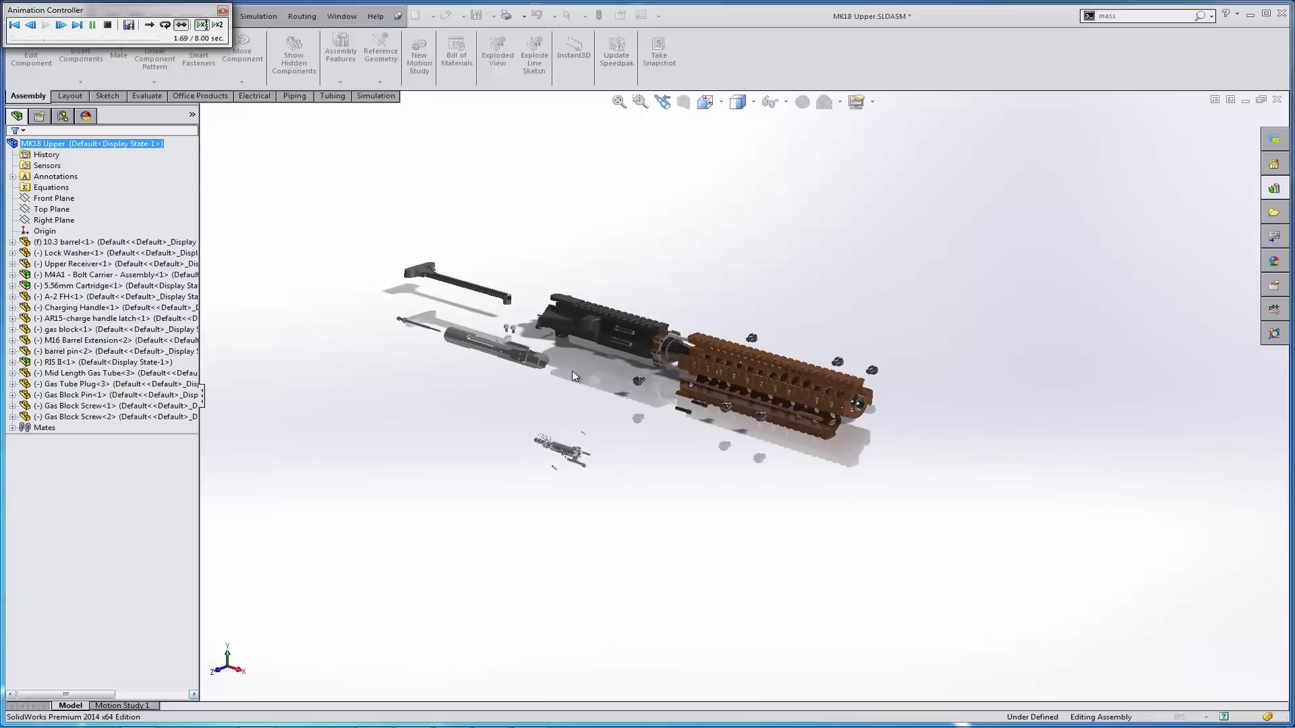
# - Save the animation as MK18 Upper.avi, keeping the AVI file type
pyautogui.click(130, 25)
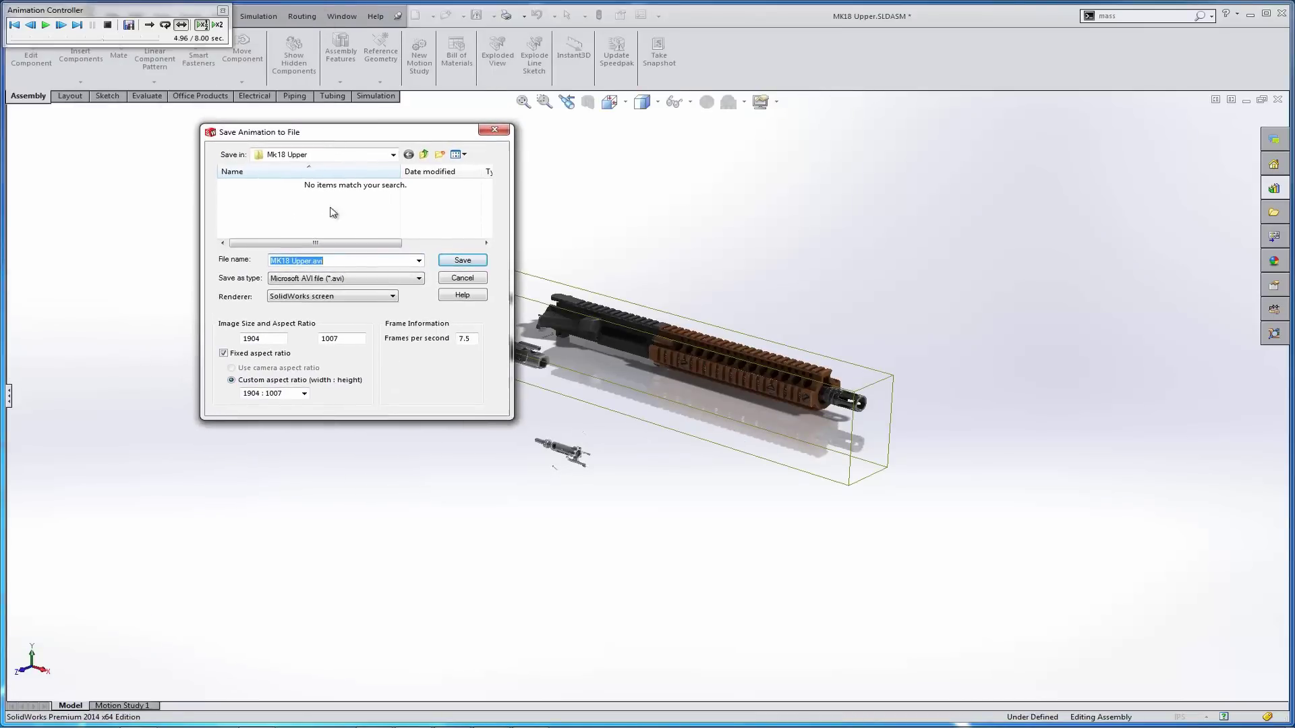
pyautogui.click(337, 279)
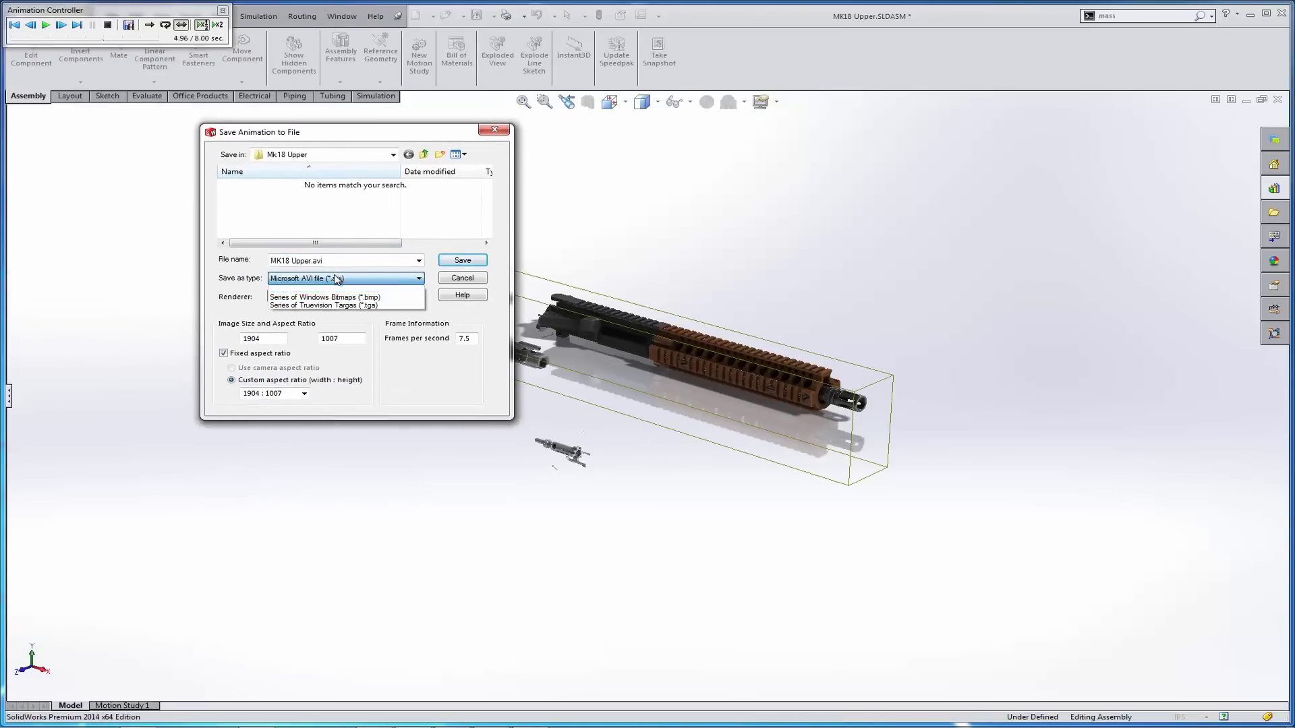
pyautogui.click(336, 280)
pyautogui.click(325, 301)
pyautogui.click(322, 297)
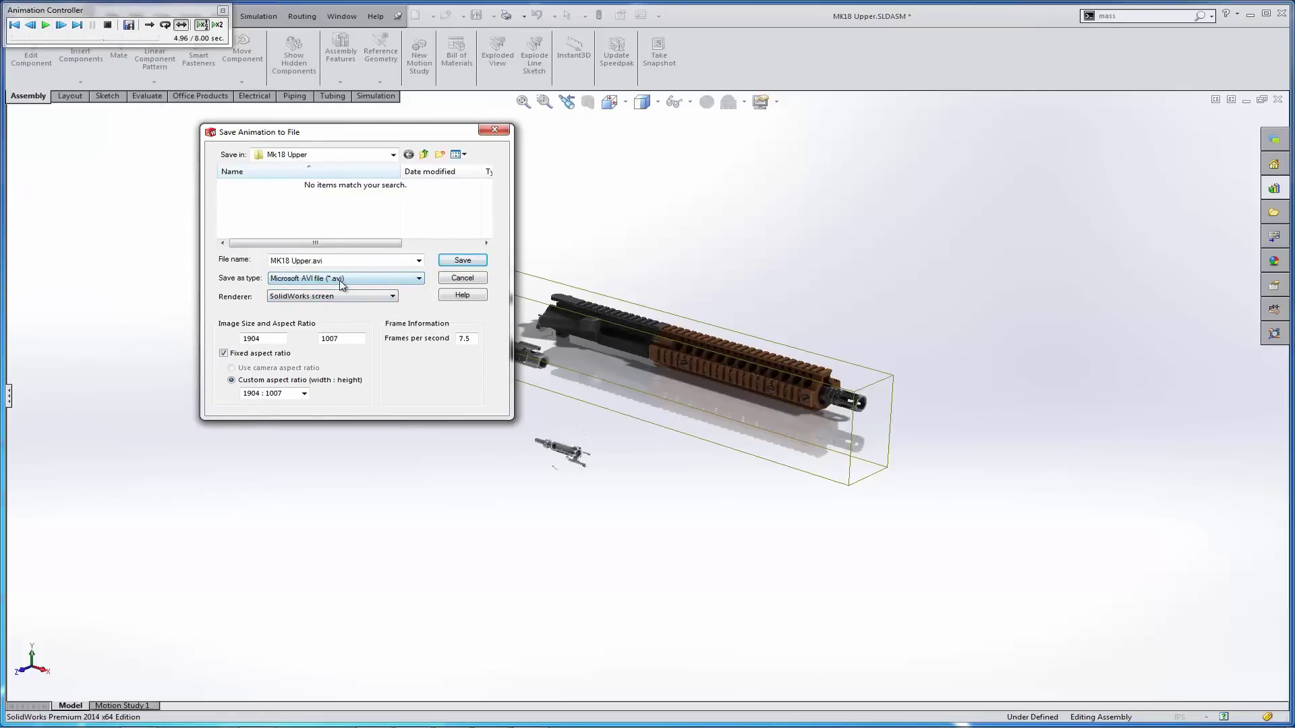
pyautogui.click(467, 264)
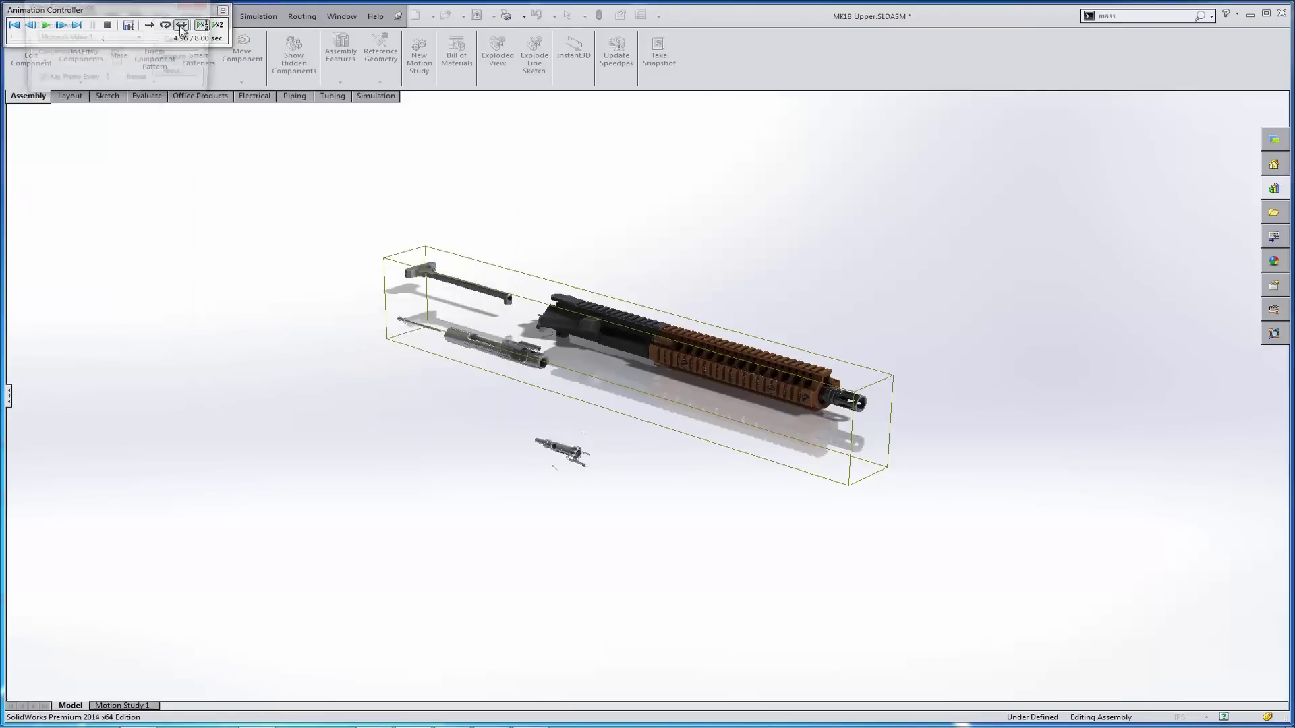
# - Choose Microsoft Video 1 compression at quality 85 in the Video Compression dialog
pyautogui.moveTo(82, 6); pyautogui.dragTo(207, 217)
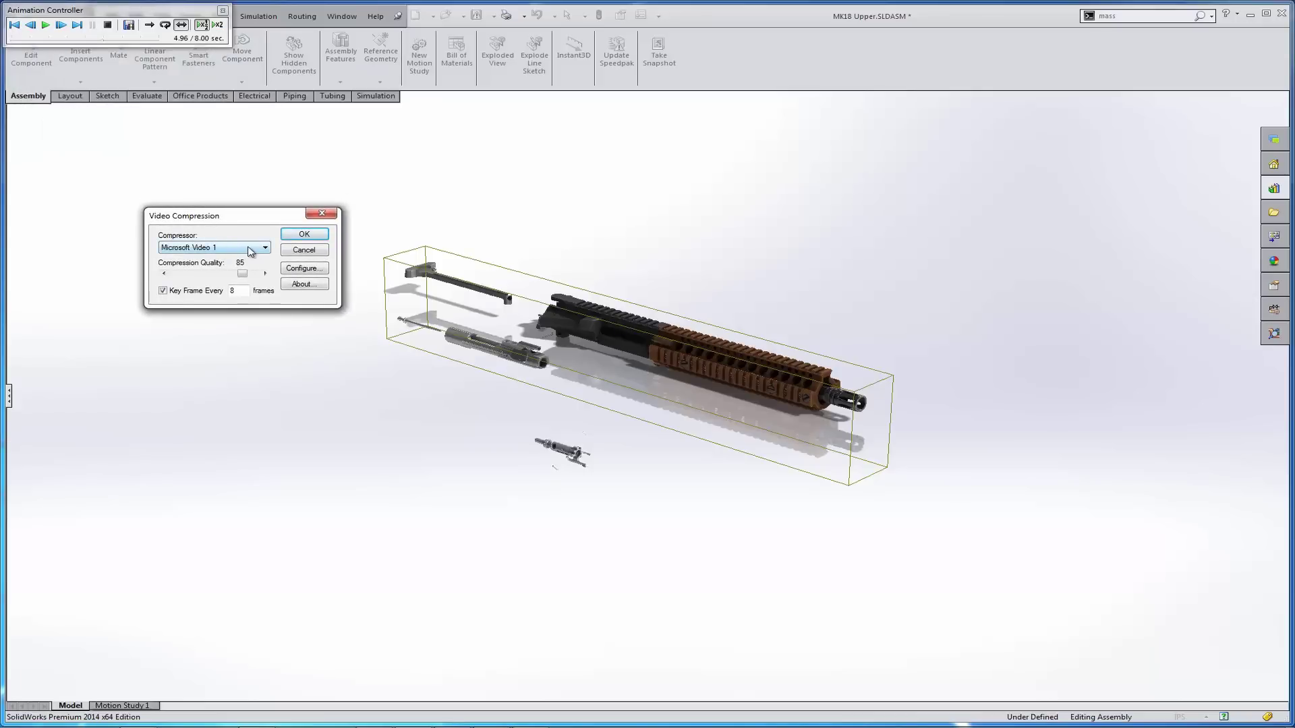
pyautogui.click(265, 249)
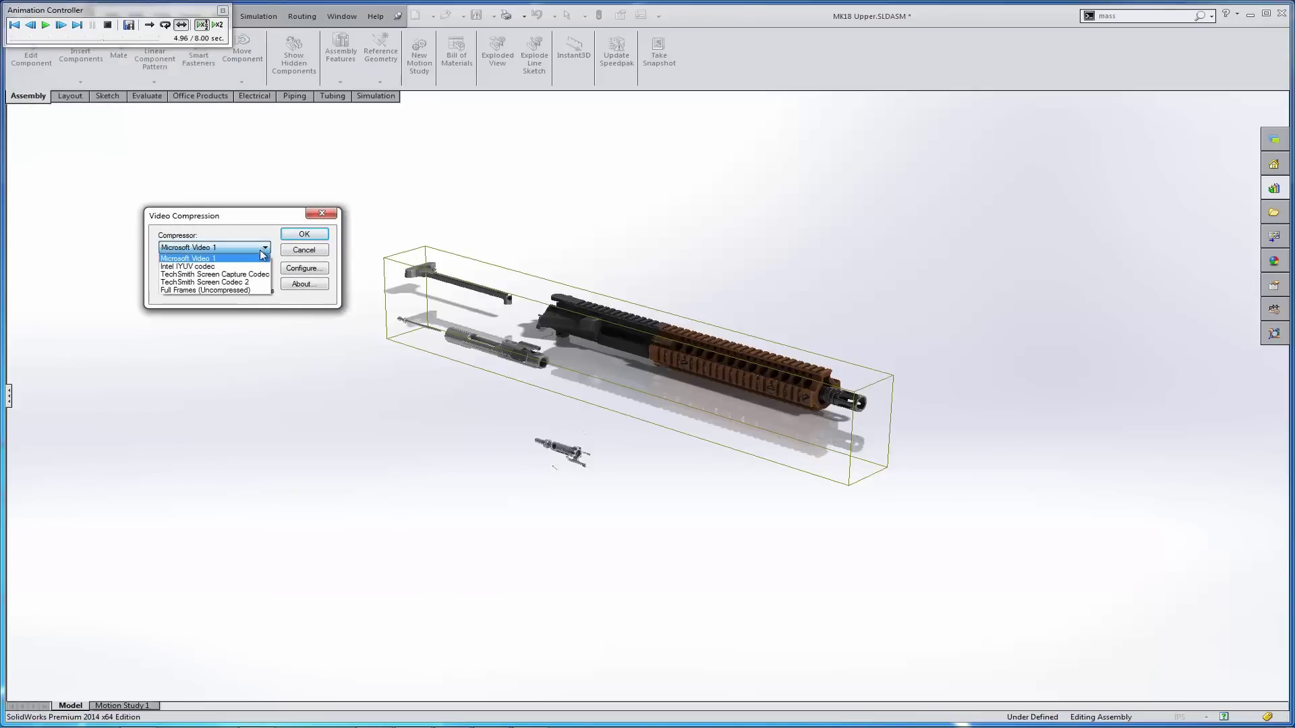
pyautogui.click(226, 260)
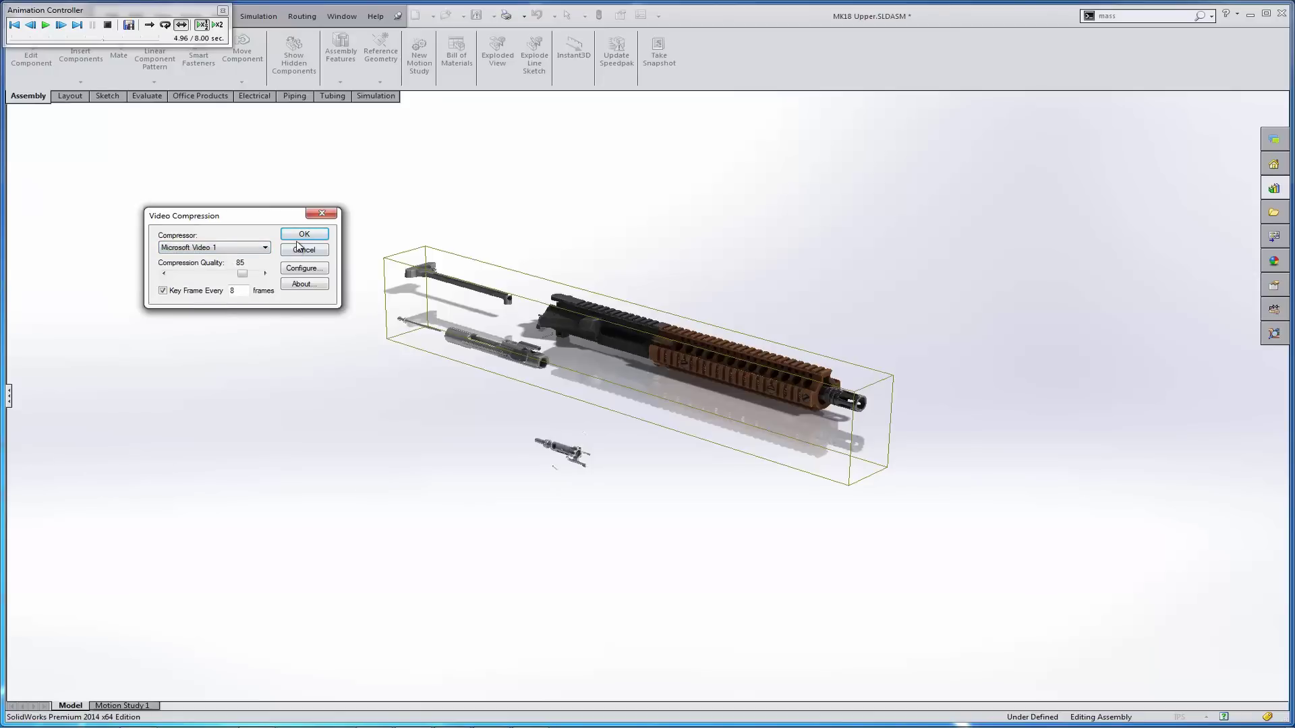